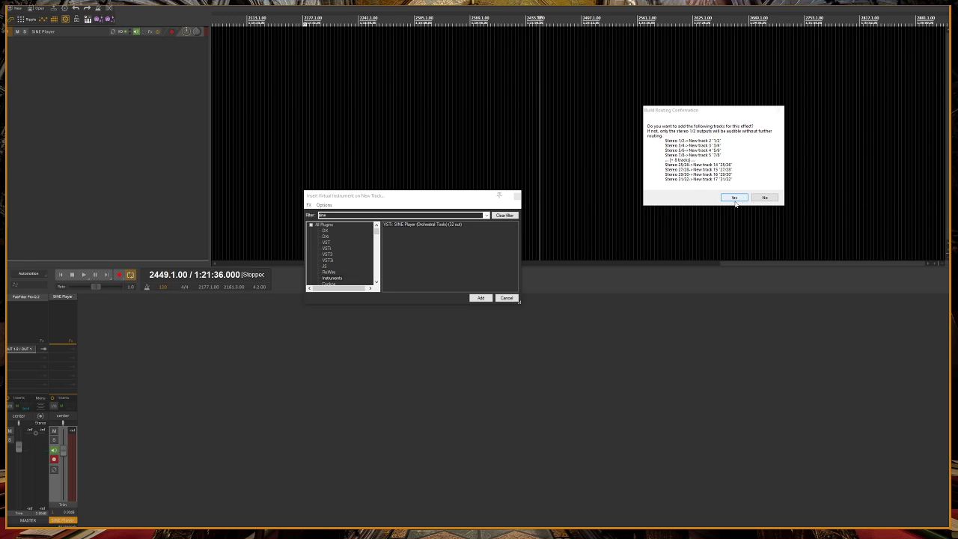
Step: Add the extra stereo output tracks for SINE Player and move its plugin window clear of the track list
click(735, 197)
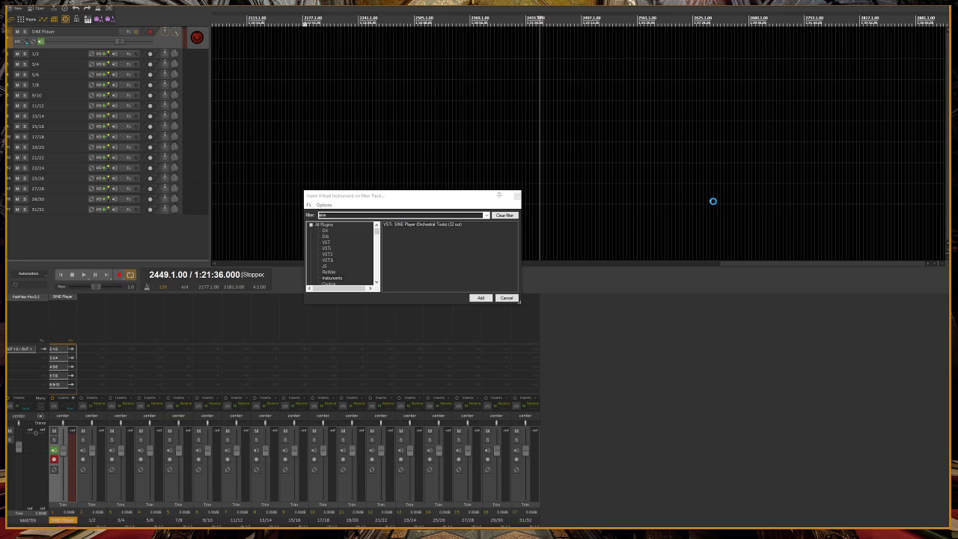
drag(411, 12, 841, 91)
Step: Rename output tracks 1/2 through 7/8 as Spot 2, Leader, Tree and Outrigger
double_click(61, 52)
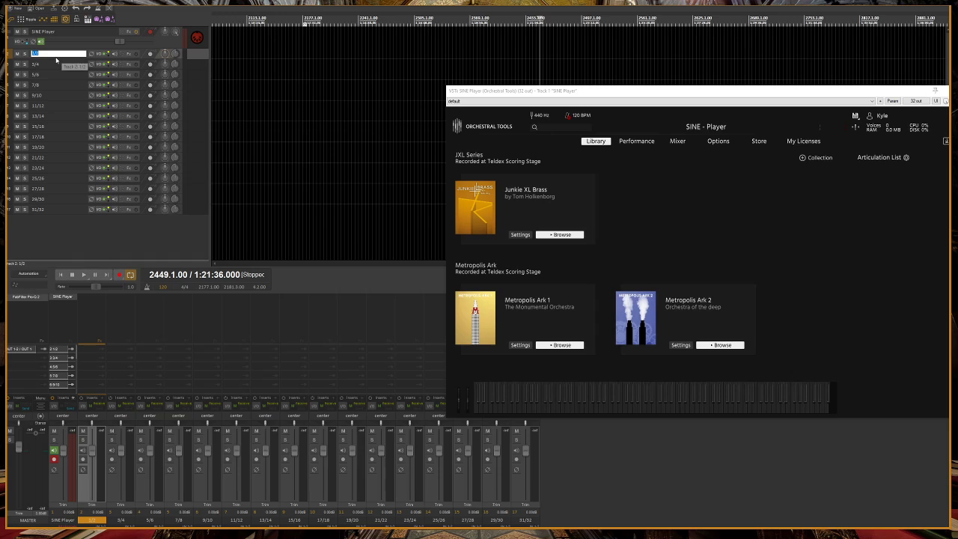
text(Ted)
key(Tab)
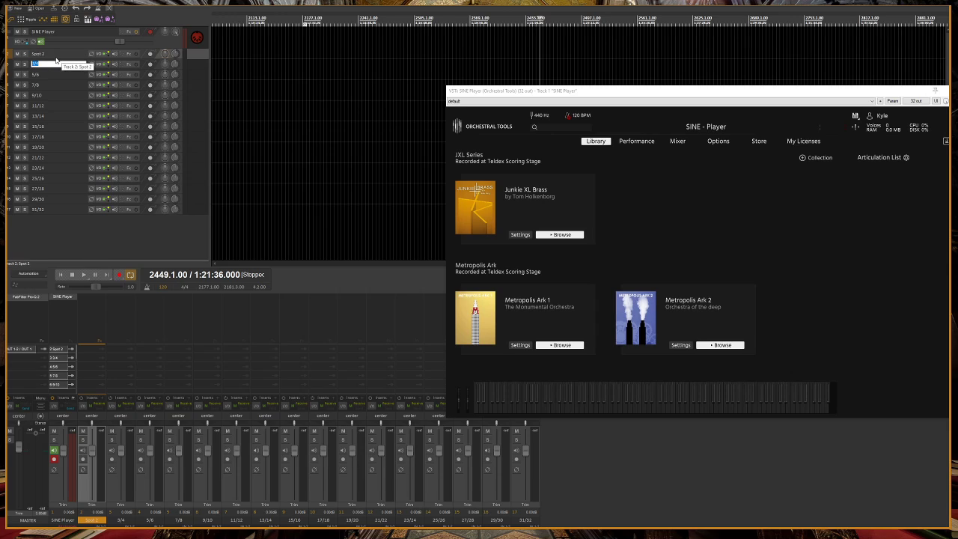
text(Leader)
key(Tab)
text(Tres)
key(Tab)
text(Cu)
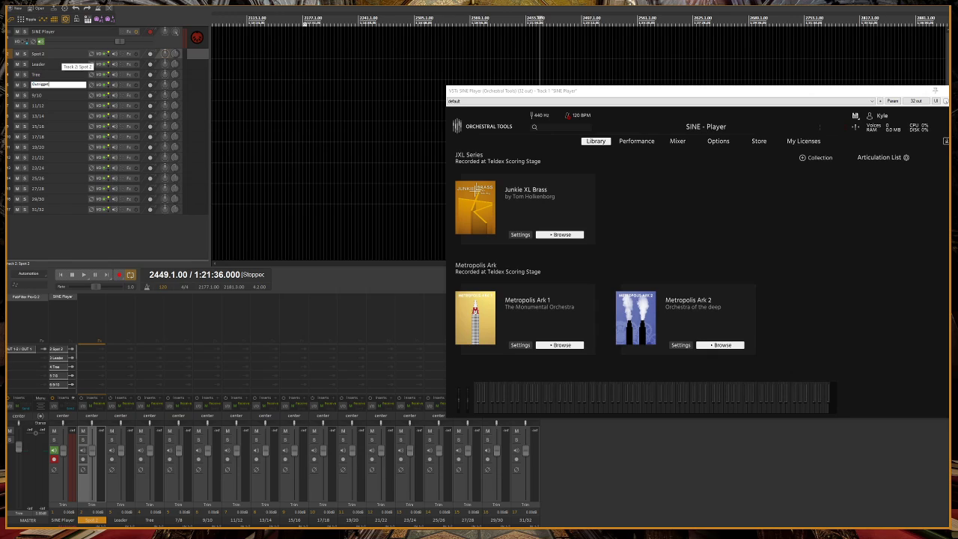
text(trigger)
key(Return)
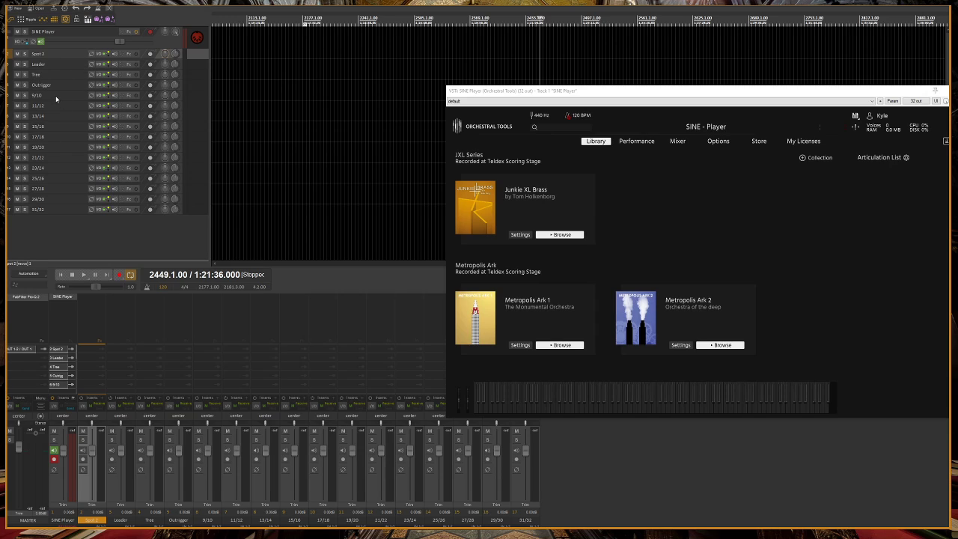
Step: Delete the unused output tracks 9/10 through 31/32 and move the SINE Player track below Outrigger
click(47, 96)
shift+click(47, 210)
key(Delete)
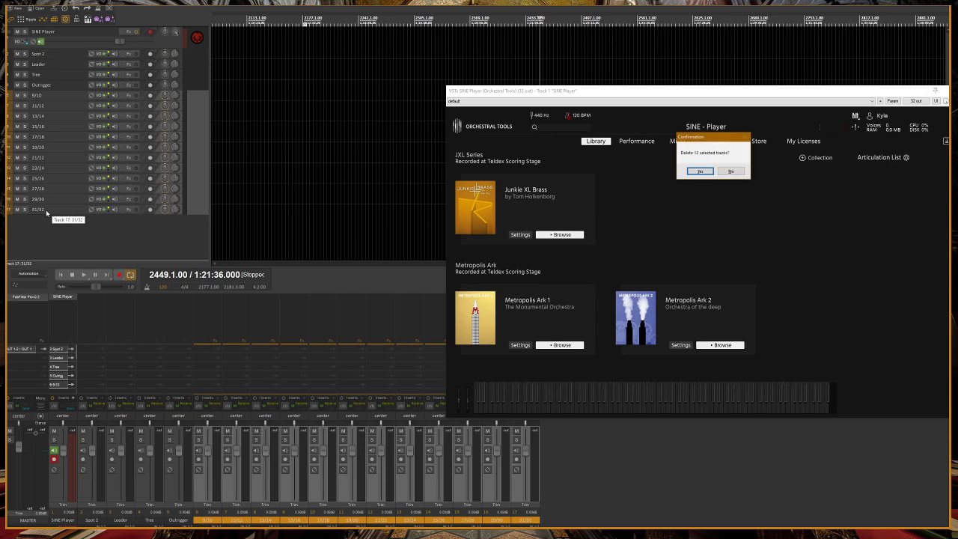
key(Return)
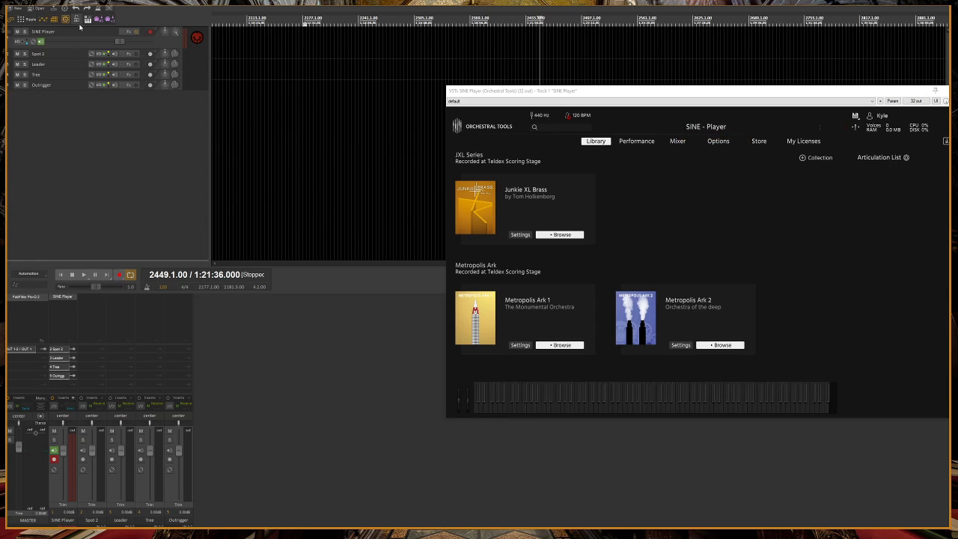
drag(77, 32, 78, 90)
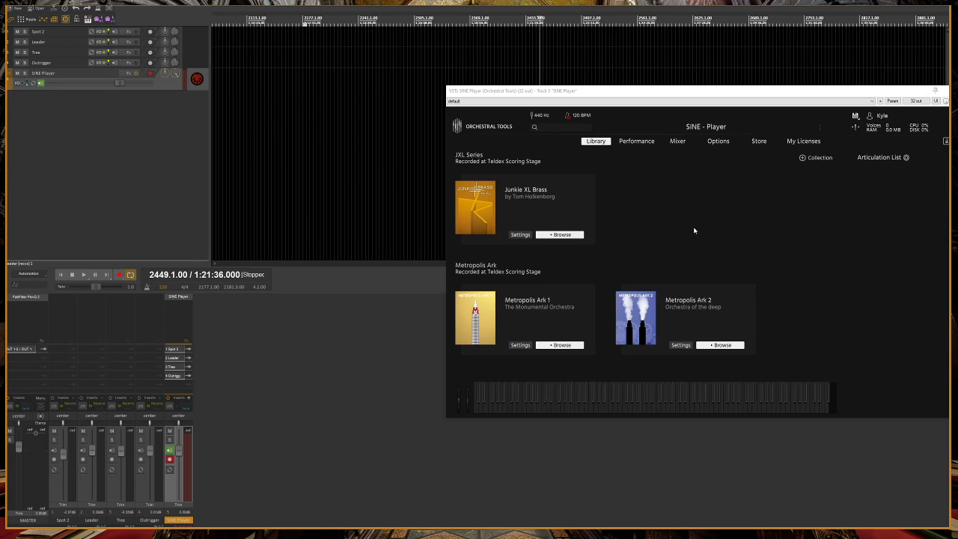
Step: Load the Violins I Sustains soft articulation from the Berlin Symphonic Strings collection
scroll(694, 230, down, 10)
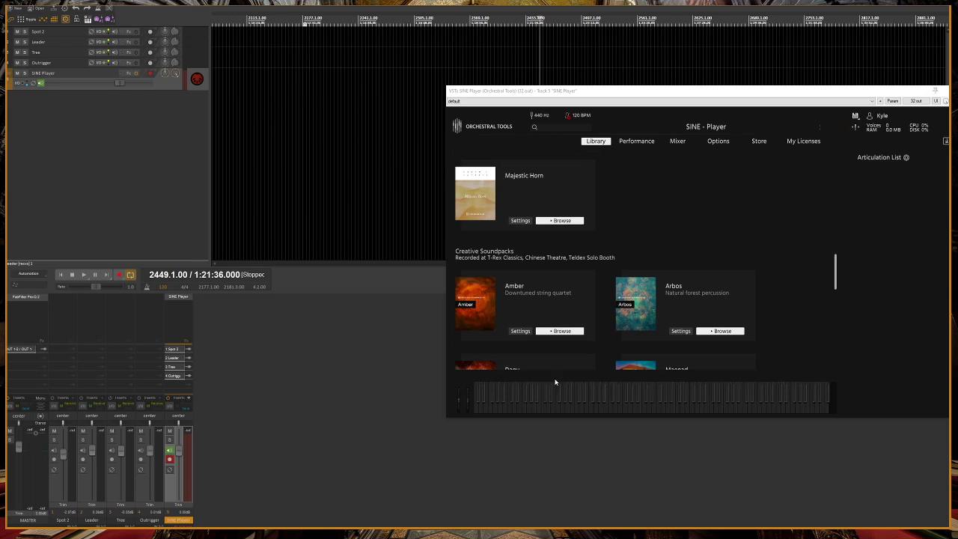
scroll(651, 220, down, 8)
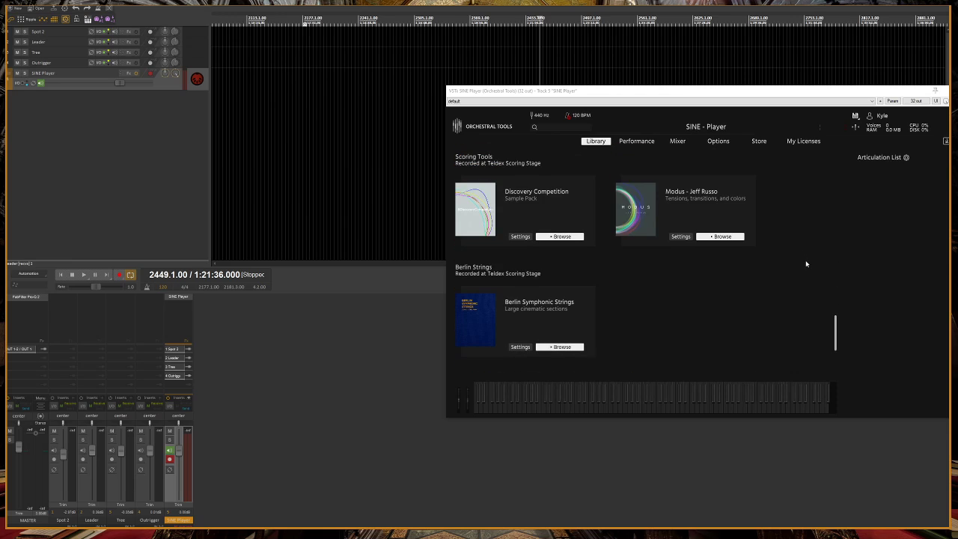
click(577, 348)
click(531, 272)
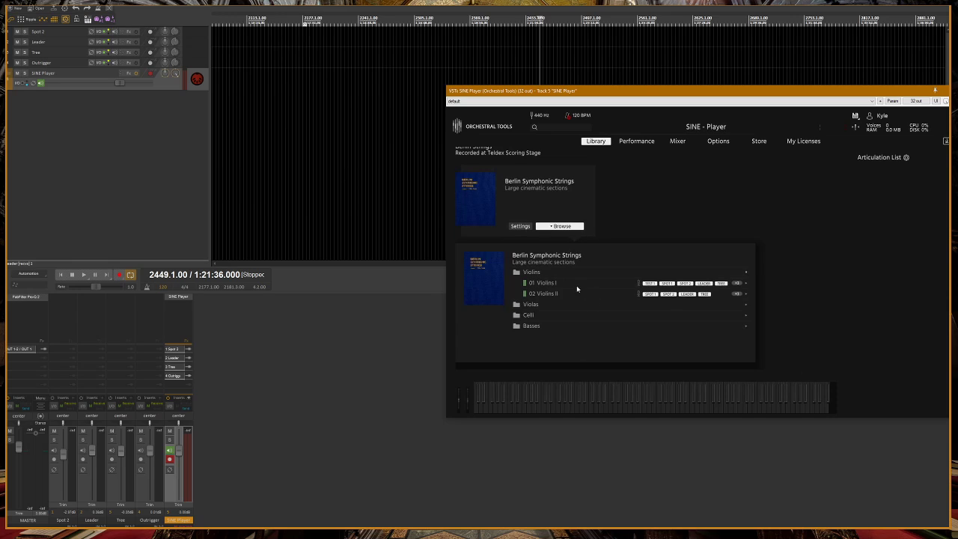
click(569, 285)
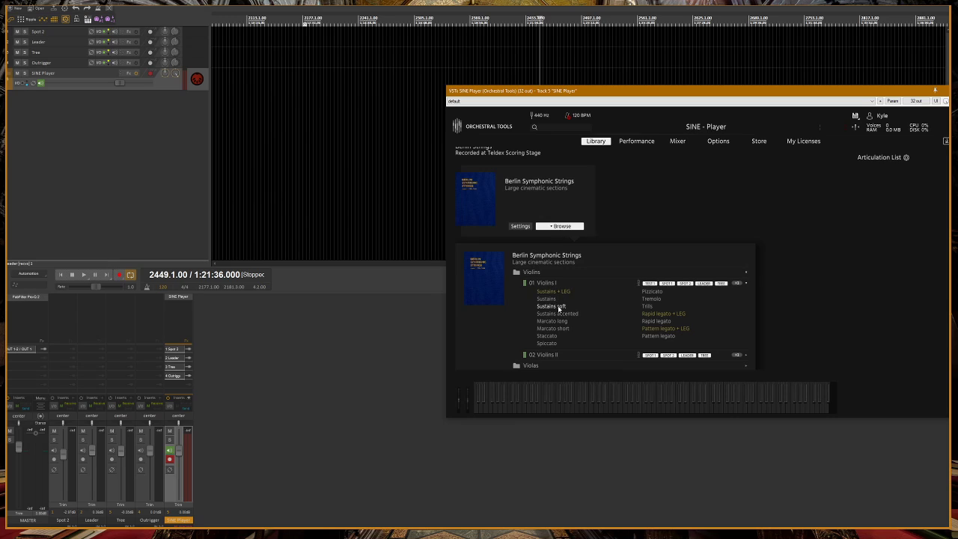
double_click(559, 307)
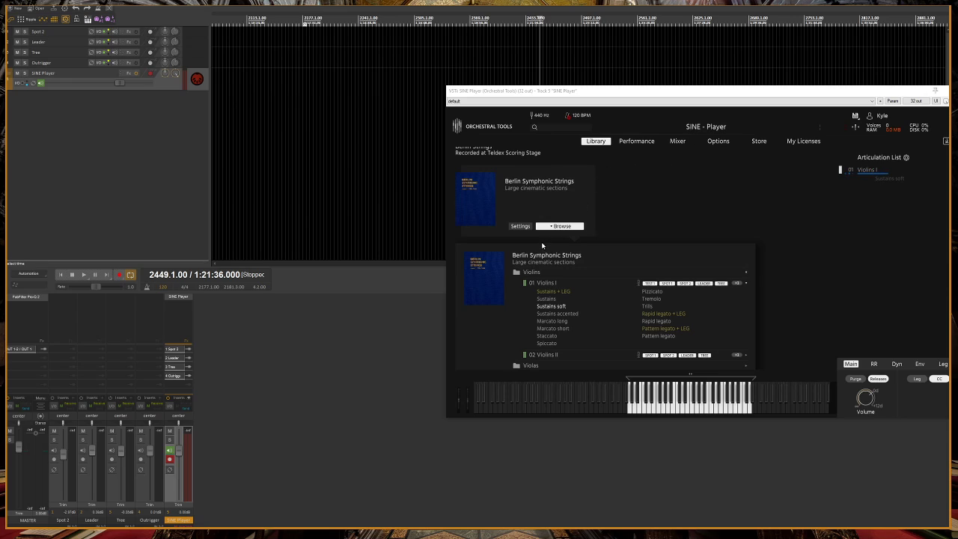
Step: Load the Celli Sustains + LEG articulation from Berlin Symphonic Strings
click(522, 271)
click(528, 295)
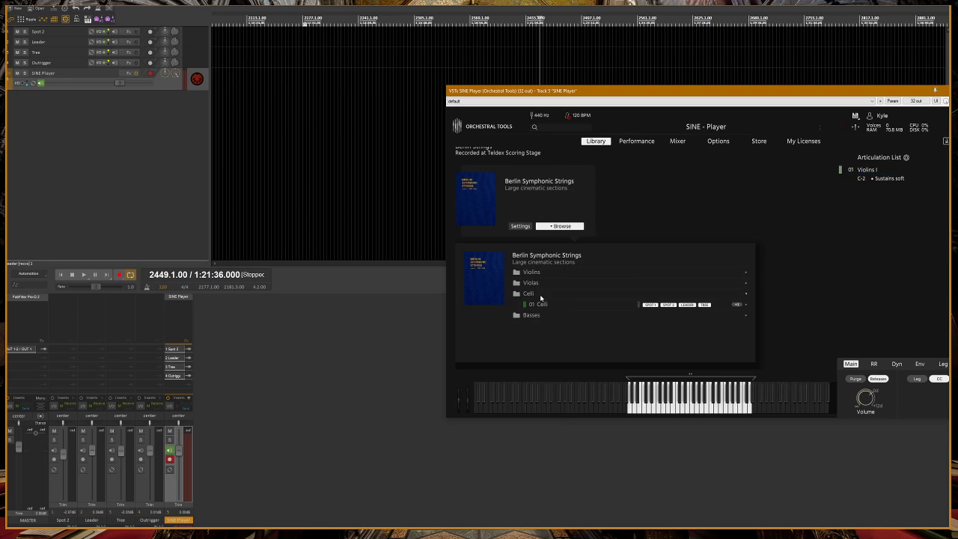
click(542, 304)
scroll(574, 306, down, 1)
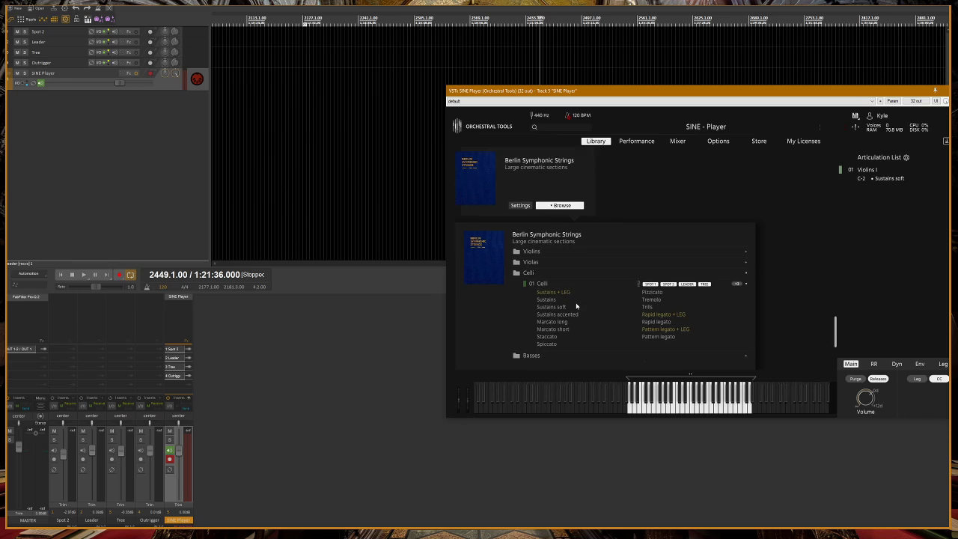
click(557, 263)
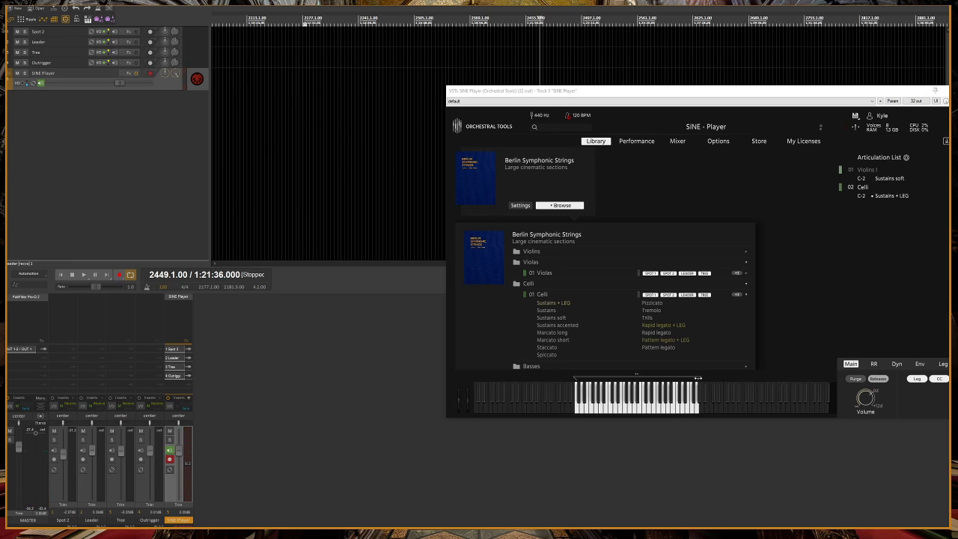
Step: Split the key ranges with Celli below and Violins I above, and set the Celli MIDI channel to 01
drag(698, 377, 676, 377)
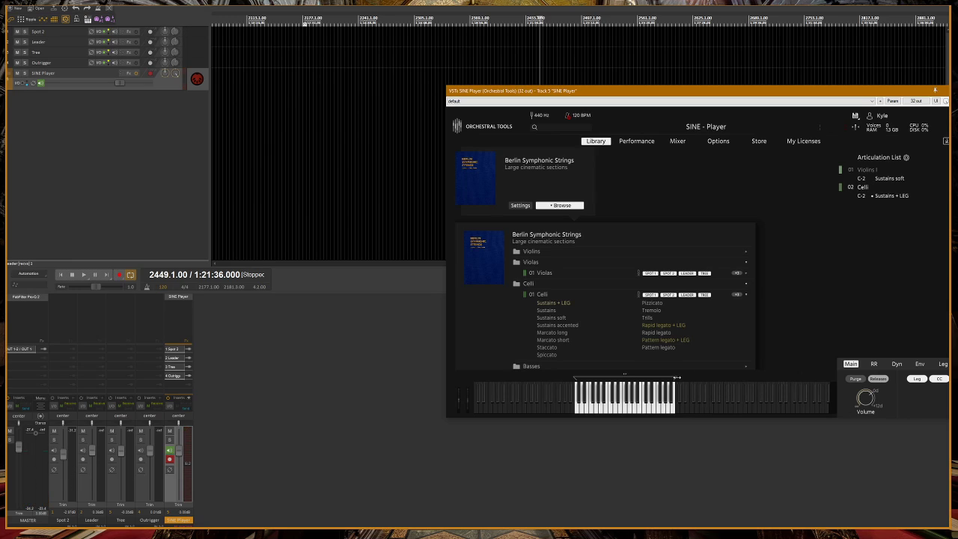
click(861, 171)
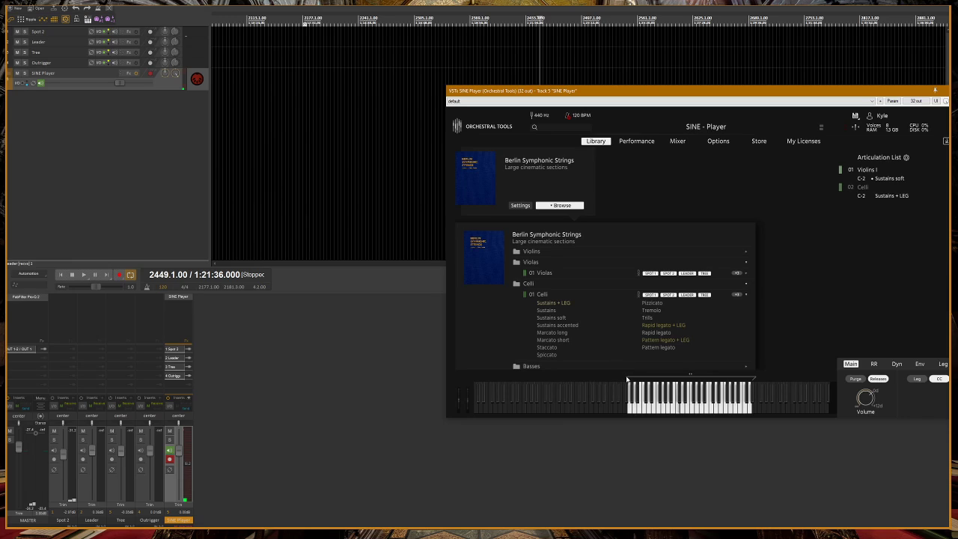
drag(637, 378, 676, 379)
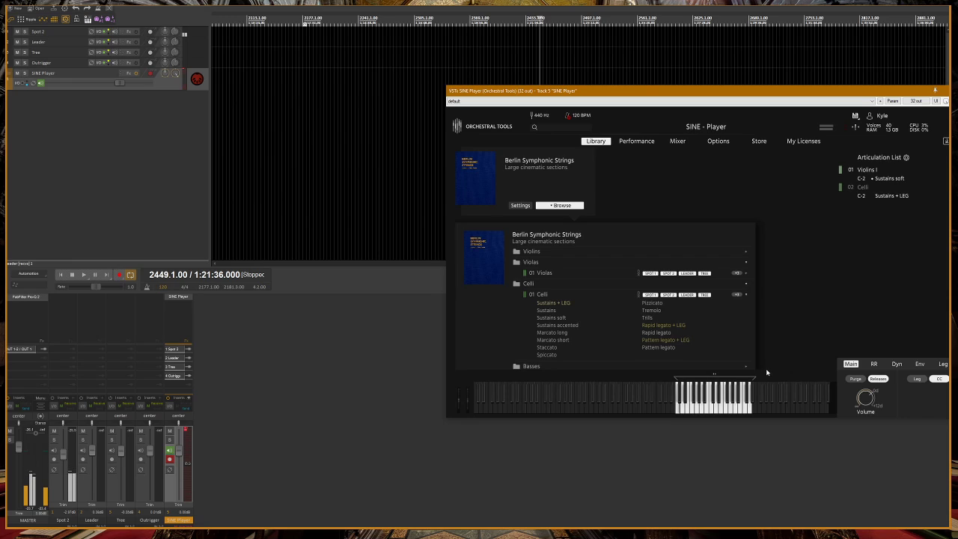
click(850, 187)
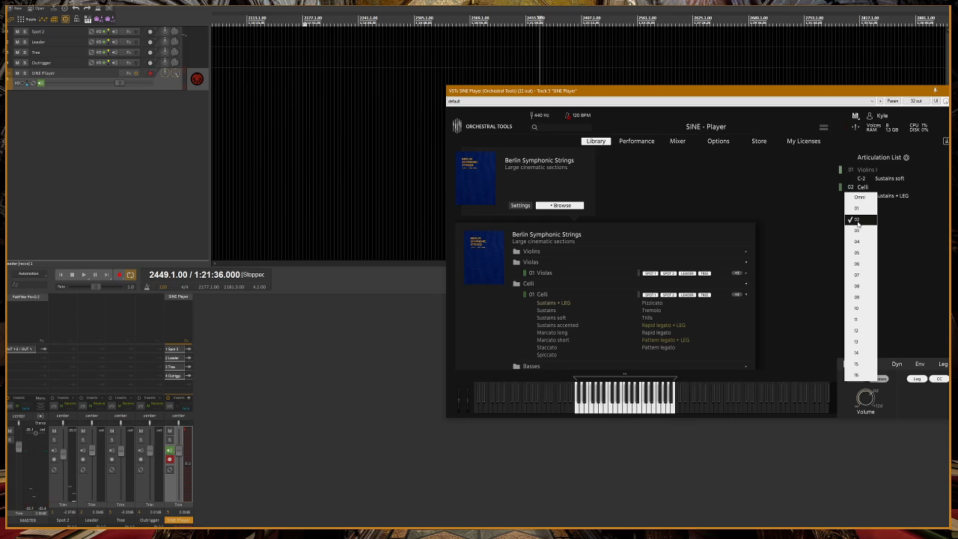
click(860, 211)
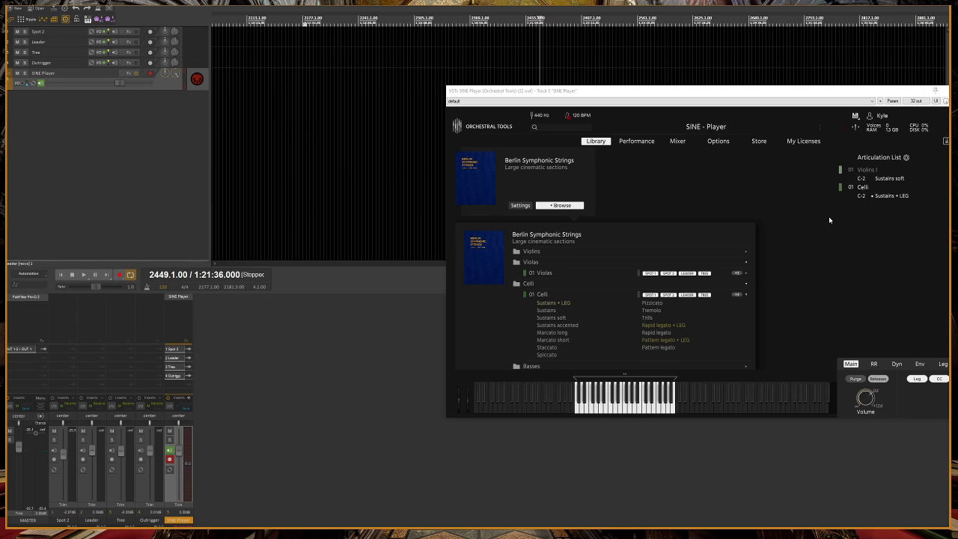
Step: In the mixer's Mic Remote view, enable the Spot 2, Leader and Outrigger microphones, leaving Spot 1 off
click(678, 141)
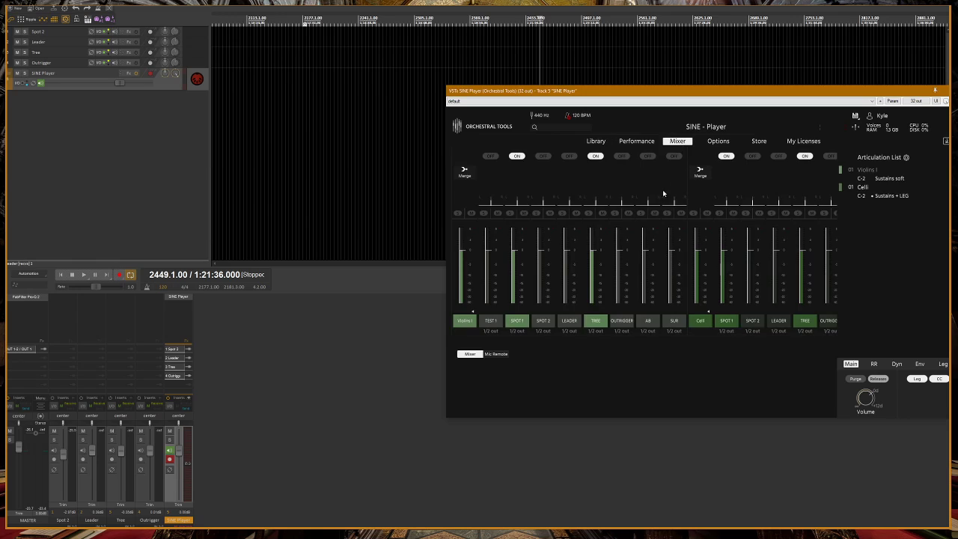
click(498, 356)
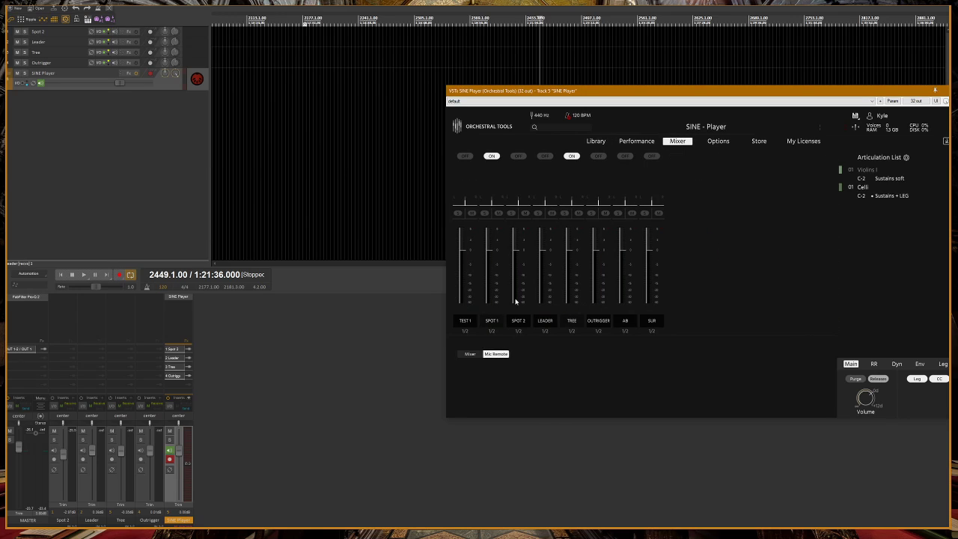
click(519, 156)
click(545, 155)
click(600, 157)
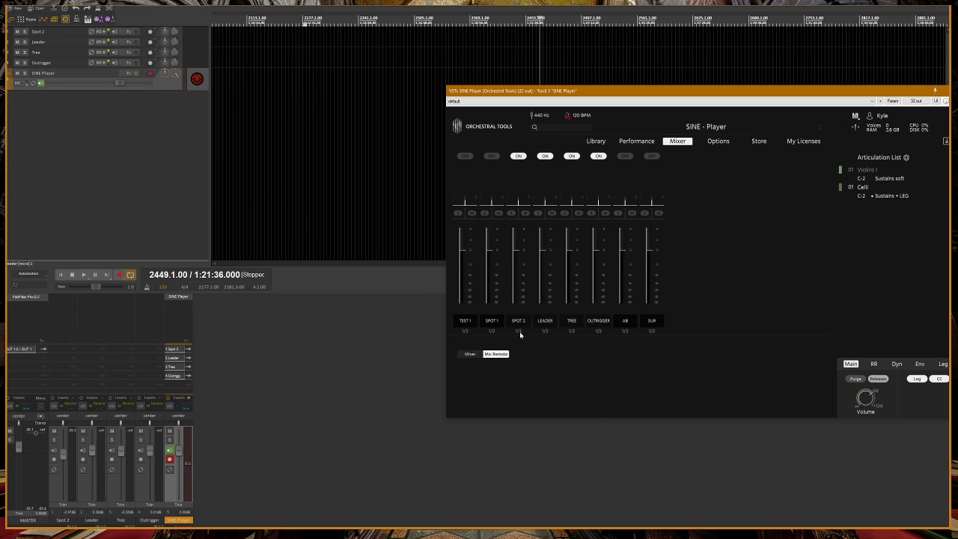
Step: Route the Leader microphone to output 3/4, Tree to 5/6 and Outrigger to 7/8
click(545, 331)
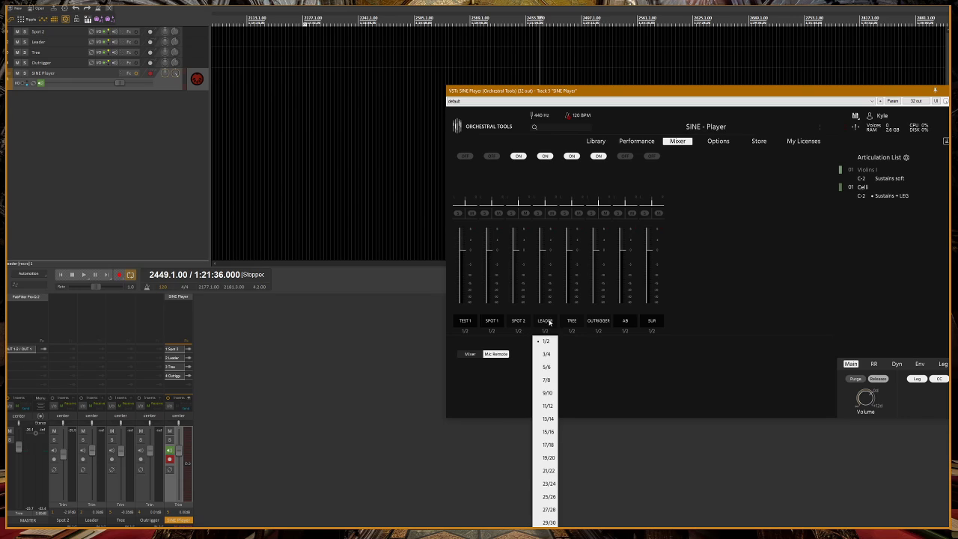
click(544, 353)
click(572, 331)
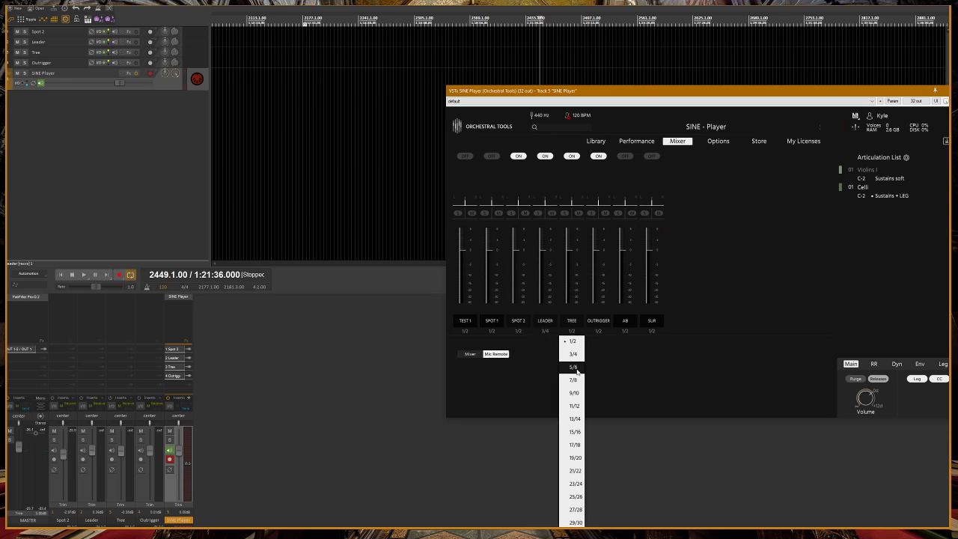
click(574, 367)
click(599, 330)
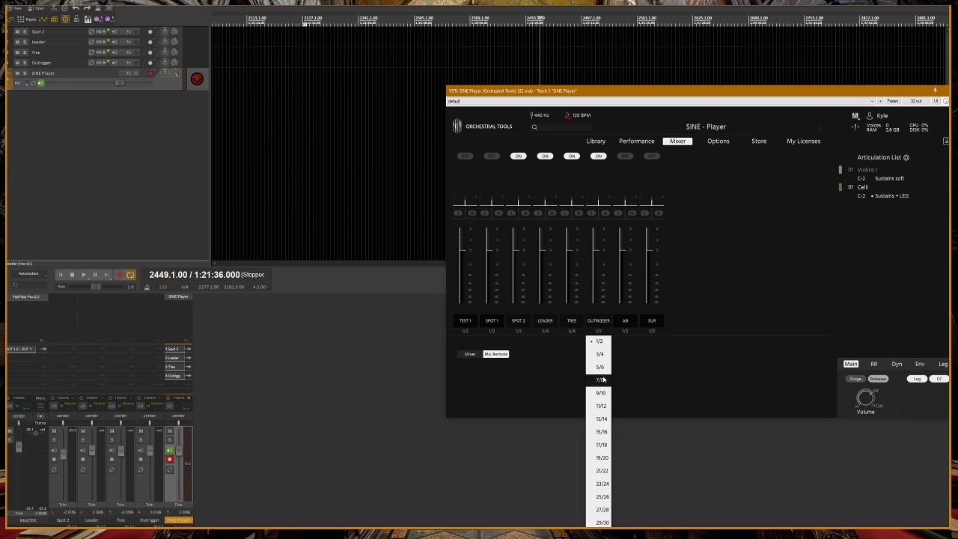
click(603, 379)
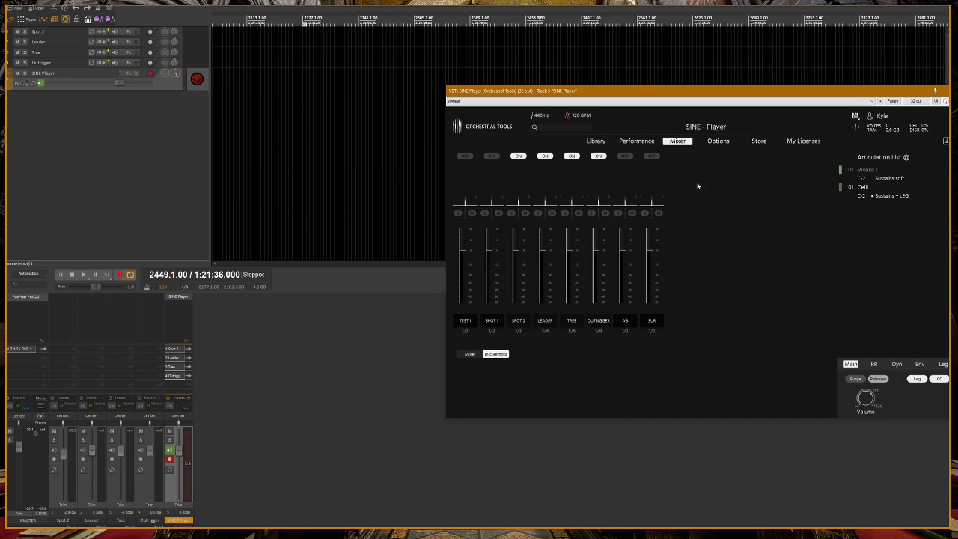
Step: In the Violins I mixer channels, pan Spot 2 and Leader slightly left and return Spot 2 to its default level after boosting it
click(861, 178)
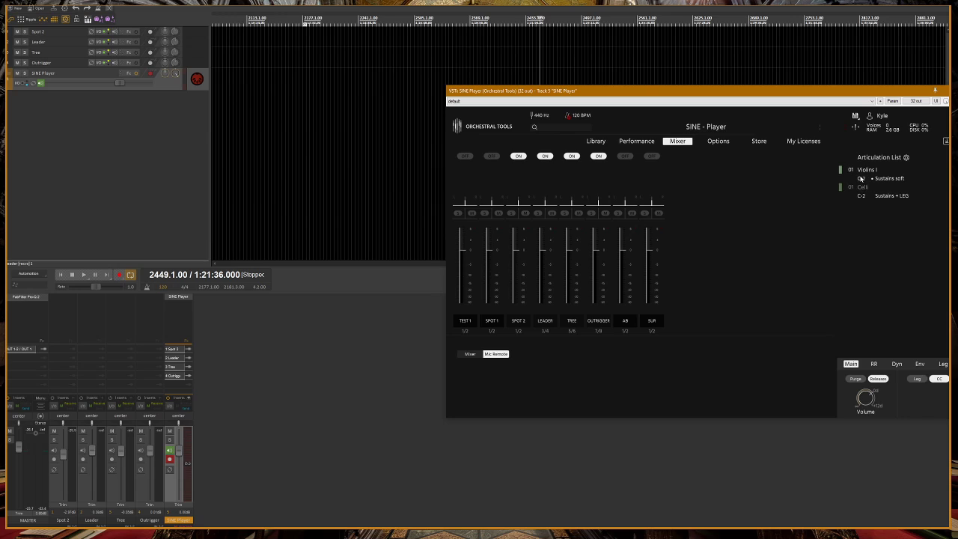
click(470, 355)
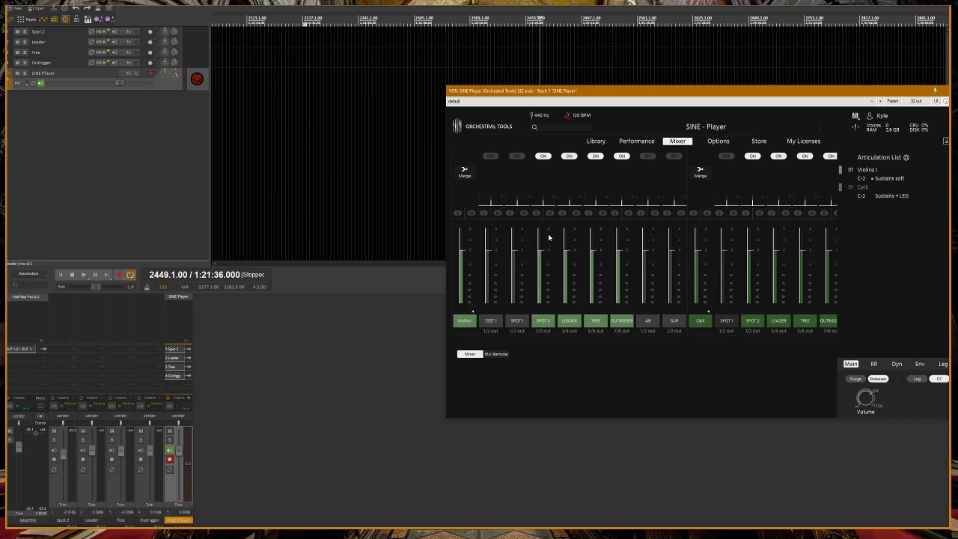
drag(541, 257, 541, 216)
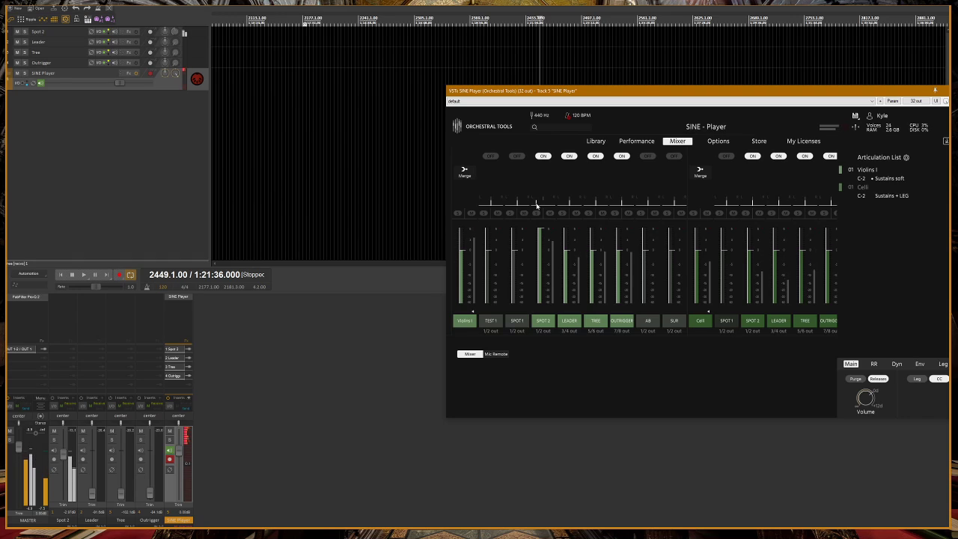
click(539, 18)
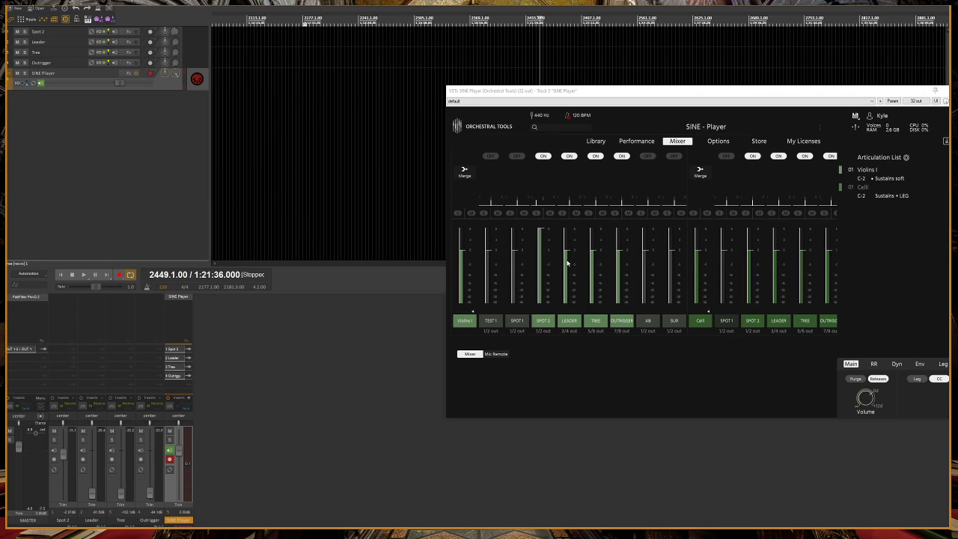
drag(545, 249, 542, 255)
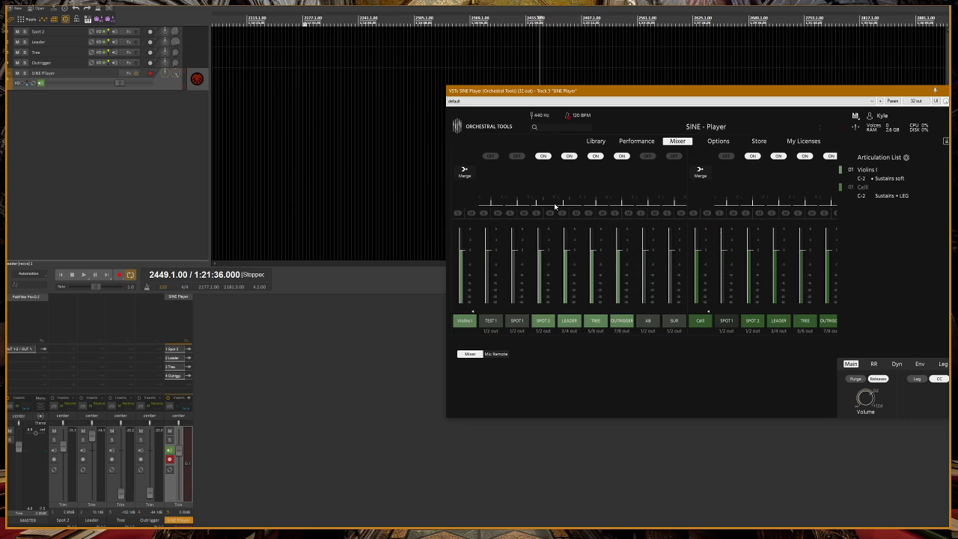
Step: Collapse the Violins I microphone channels and pan the Celli Spot 2 and Leader microphones slightly right
click(474, 313)
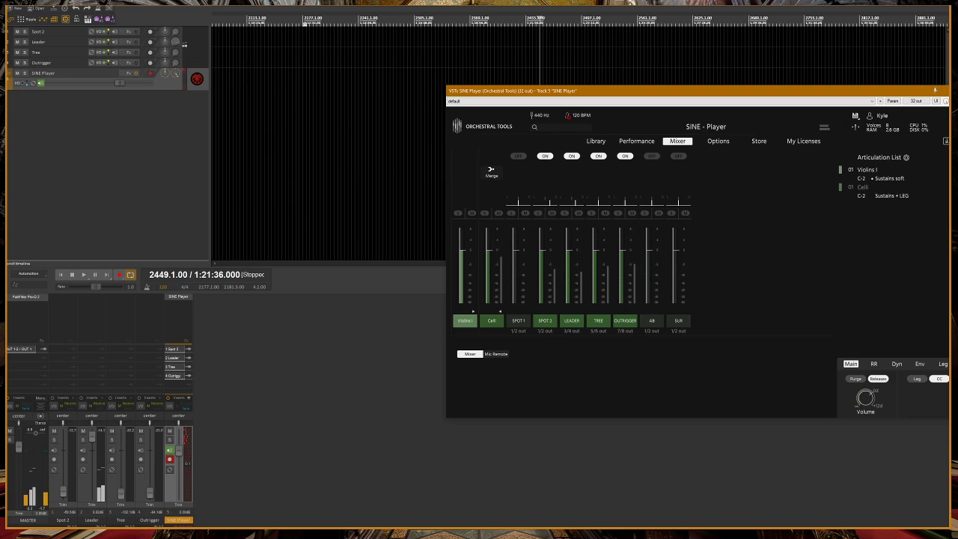
click(414, 206)
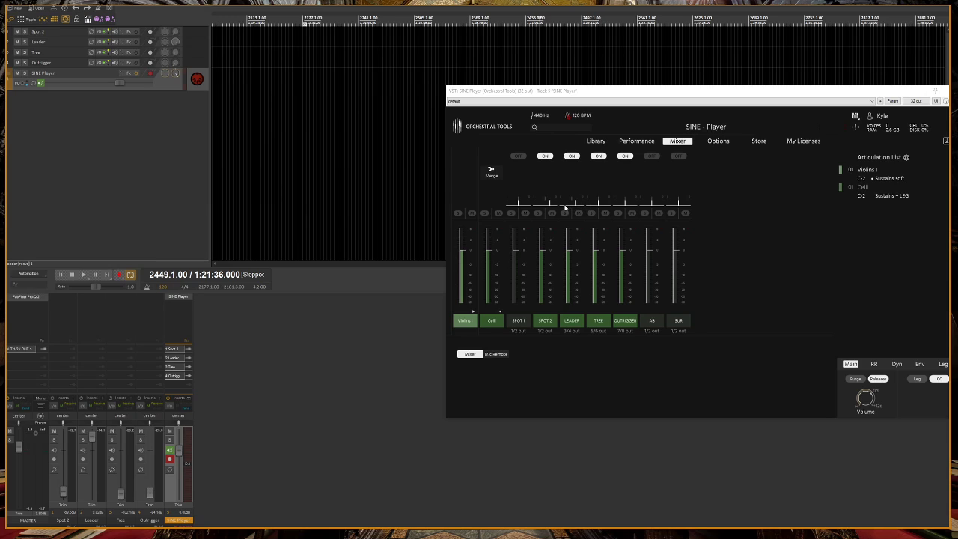
Step: Collapse the Celli microphone channels, make Celli the active instrument and reopen the mixer with all microphone channels expanded
click(500, 312)
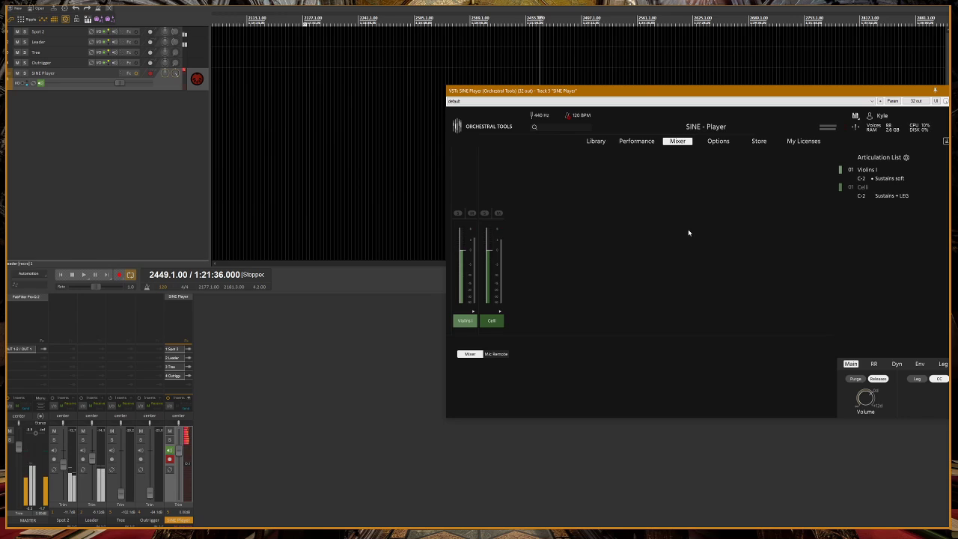
click(864, 196)
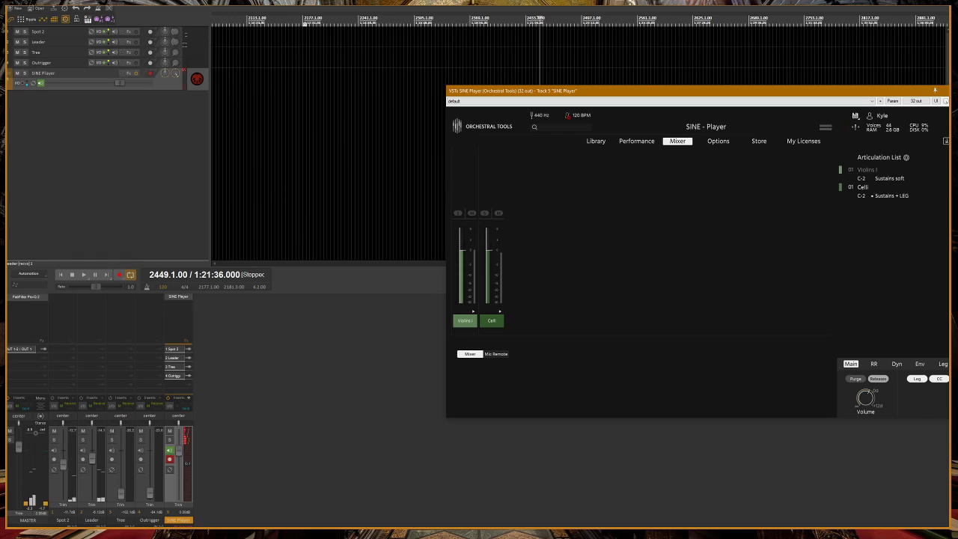
click(852, 365)
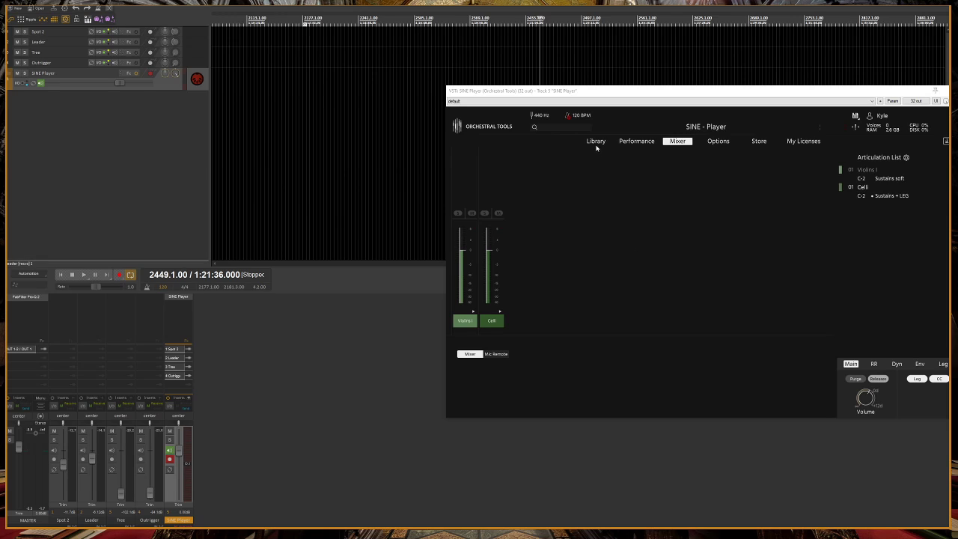
click(597, 142)
click(674, 146)
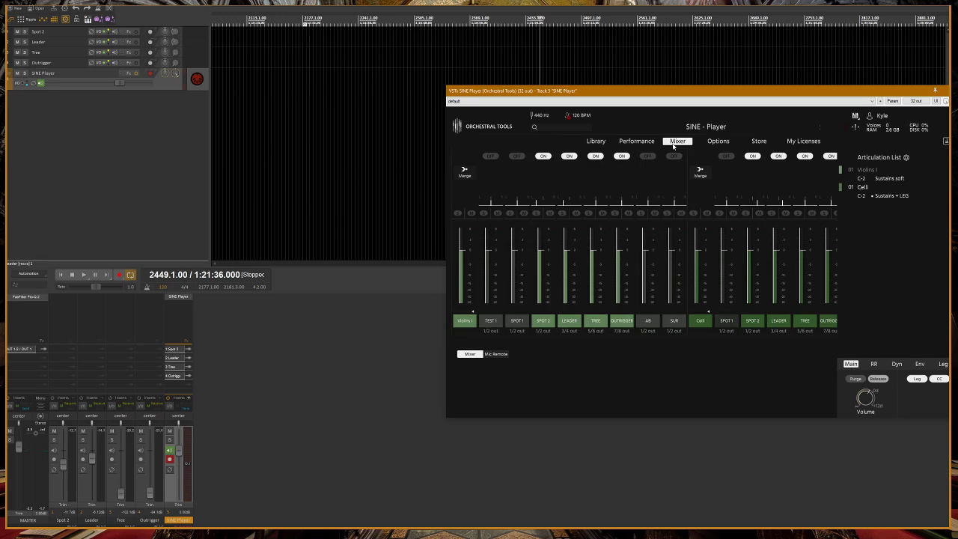
Step: Mute the Spot 2 and Leader tracks in the DAW mixer and unmute both again
click(54, 434)
click(82, 432)
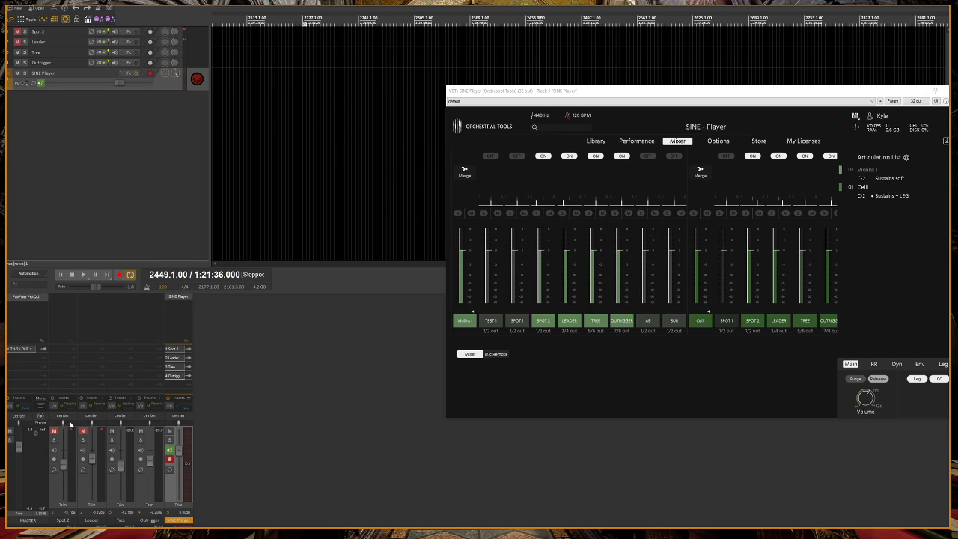
drag(83, 432, 58, 434)
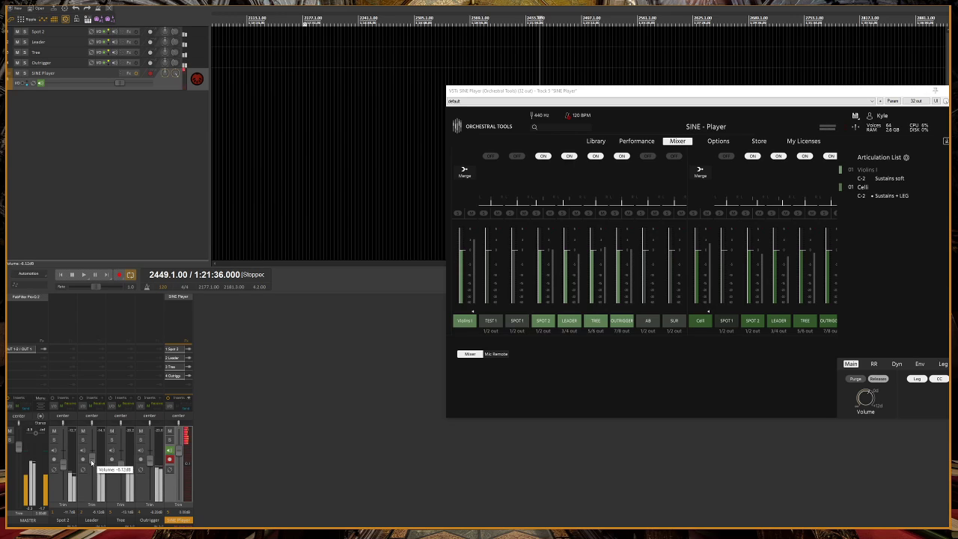
Step: Ride the Spot 2 and Leader track volumes down and up, ending at about -11.2 dB and -7.4 dB
scroll(92, 464, down, 5)
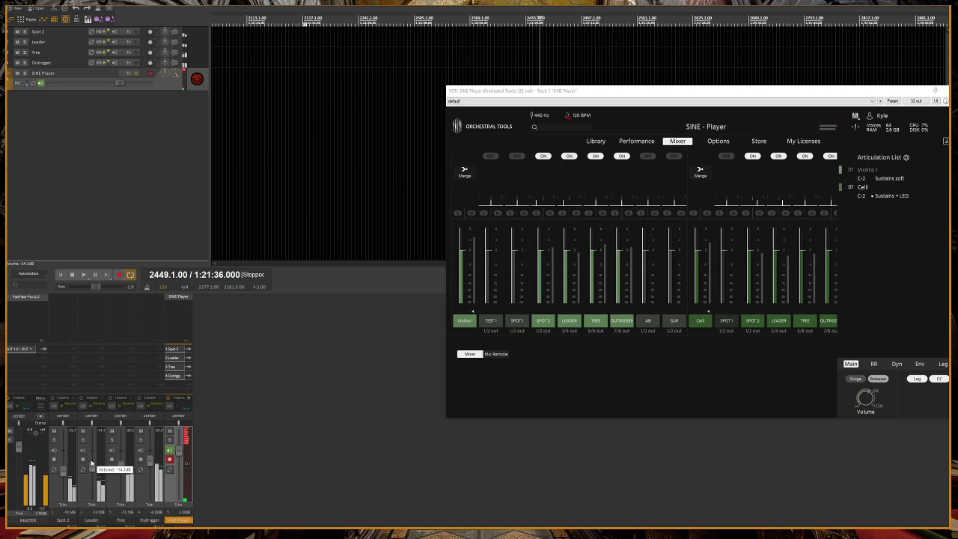
scroll(91, 464, up, 8)
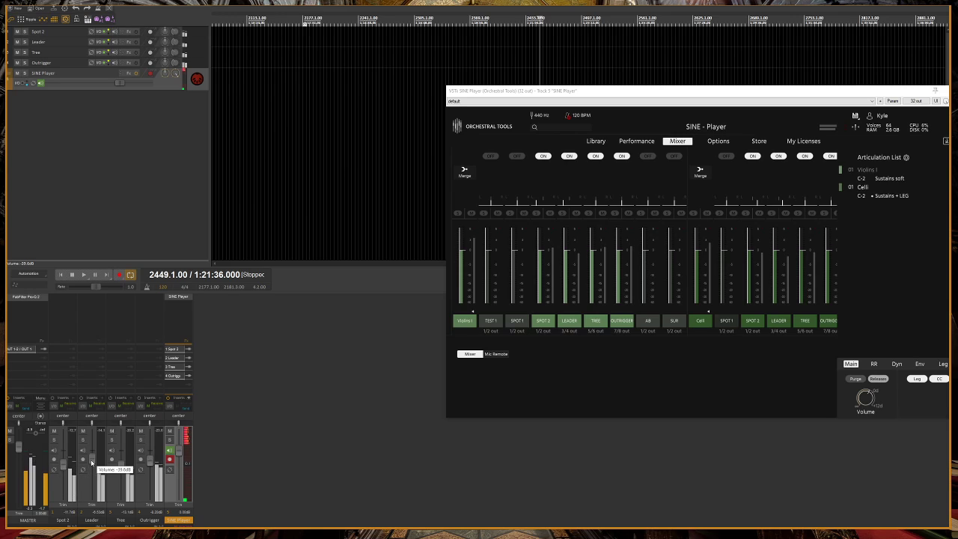
scroll(91, 465, down, 5)
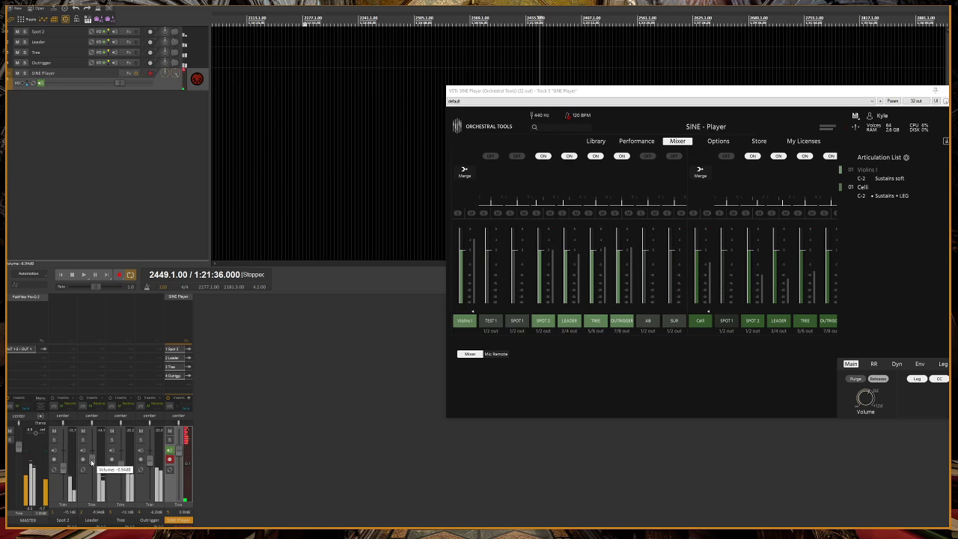
scroll(92, 464, down, 6)
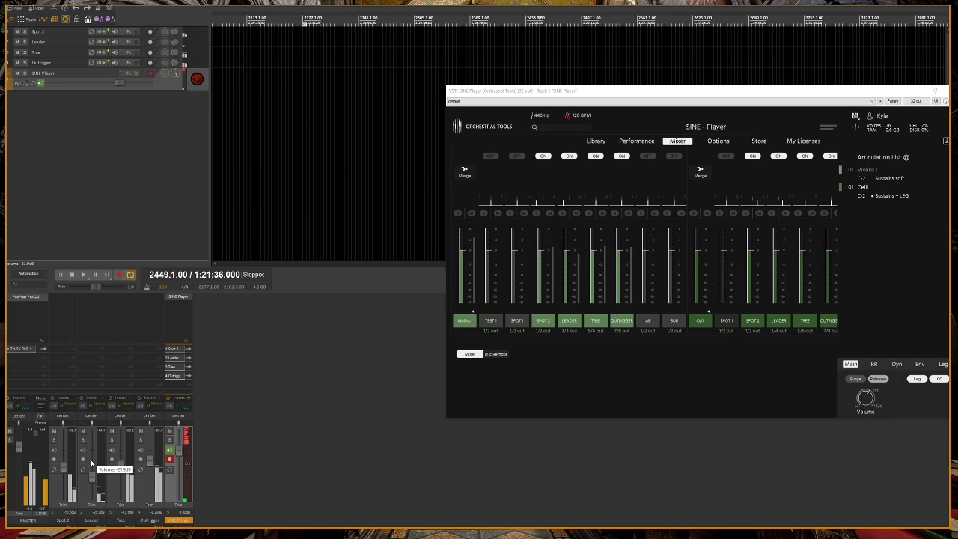
scroll(92, 464, up, 6)
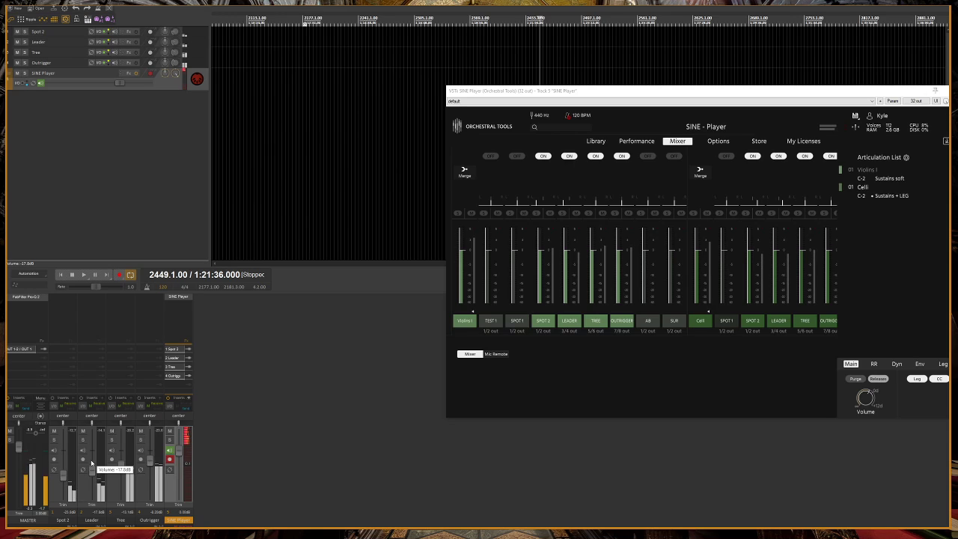
scroll(91, 464, down, 2)
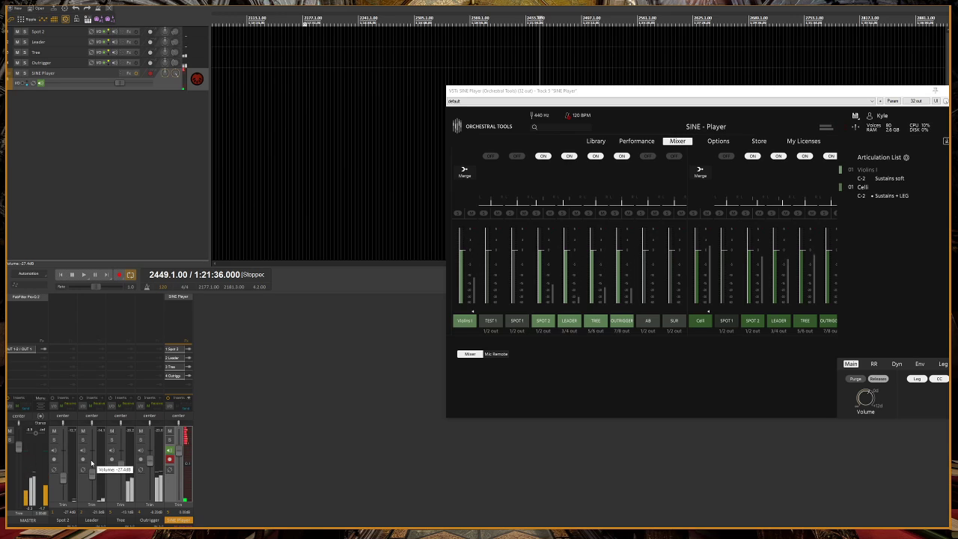
scroll(91, 464, up, 4)
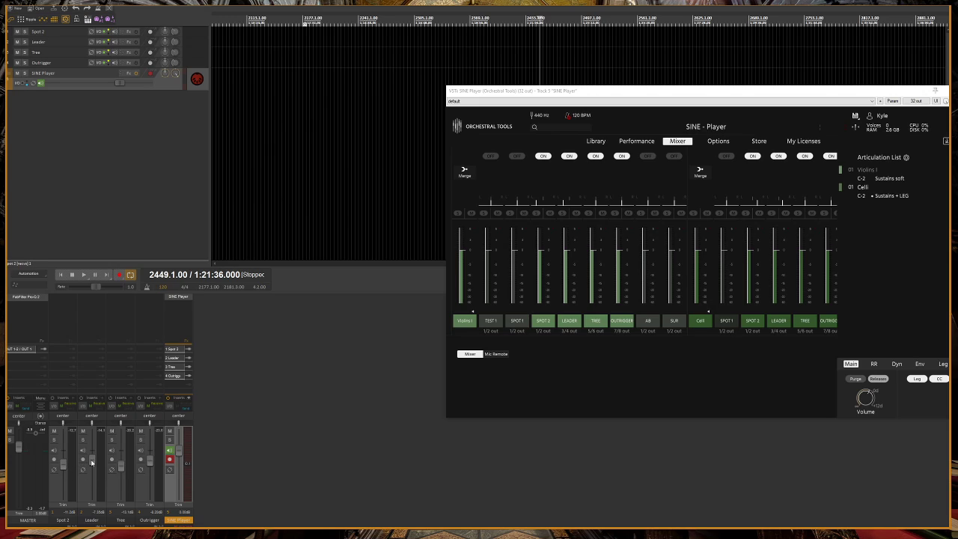
scroll(92, 462, down, 1)
Step: Rebalance the close microphones, with the Spot 2 track at about -12 dB and the Leader track at about -2.9 dB
mouse_move(120, 468)
mouse_move(152, 460)
mouse_move(63, 459)
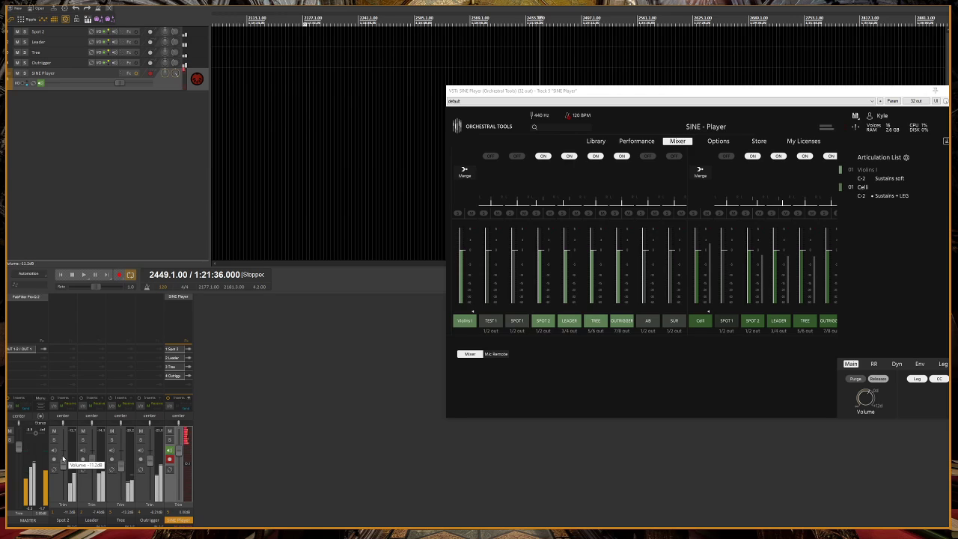
scroll(63, 459, down, 2)
scroll(63, 458, up, 2)
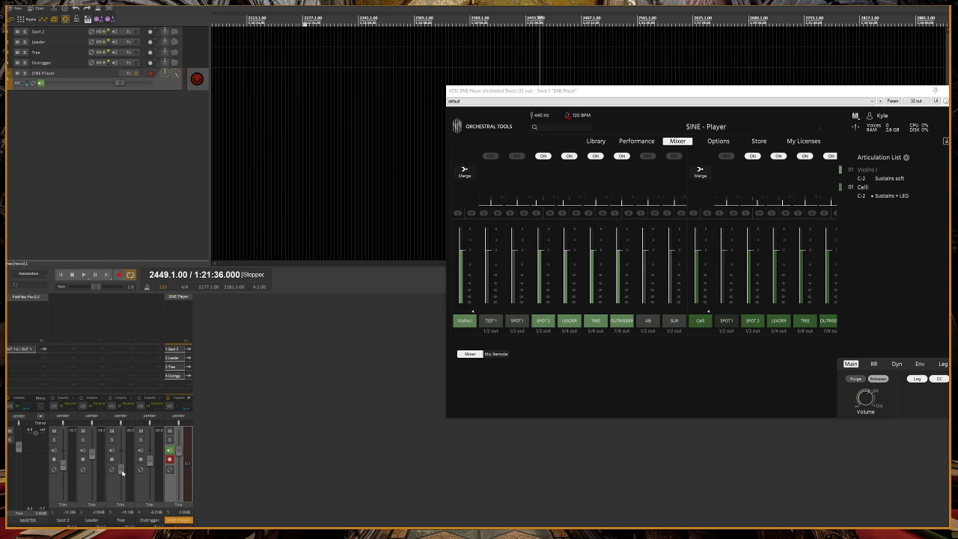
Step: Boost the Tree track volume to about +3.2 dB and pull it back down to blend with the other microphones
mouse_move(123, 473)
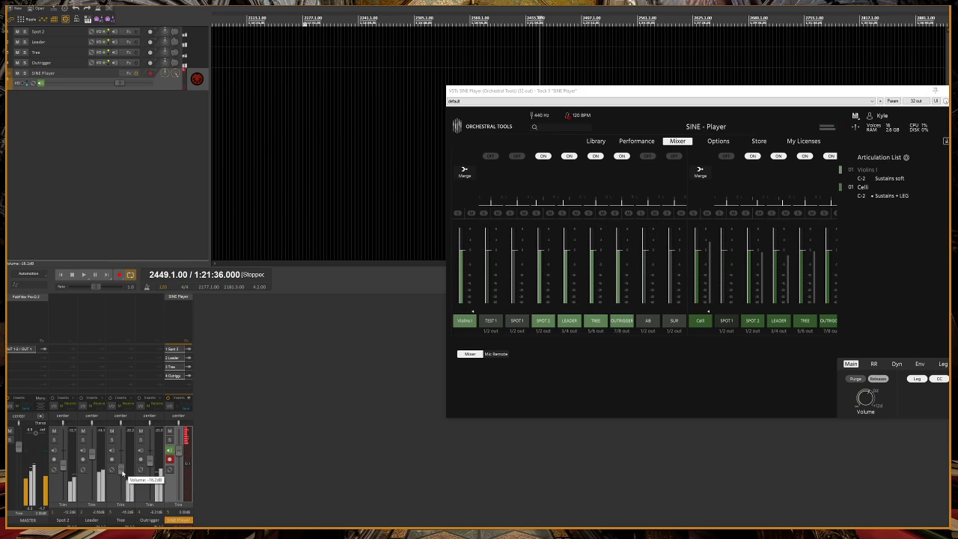
scroll(122, 474, up, 10)
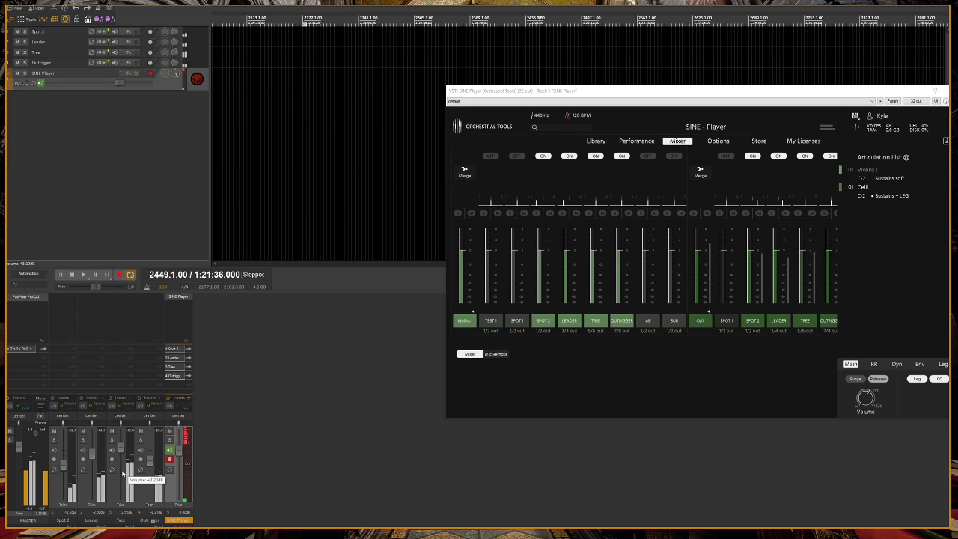
scroll(123, 473, down, 5)
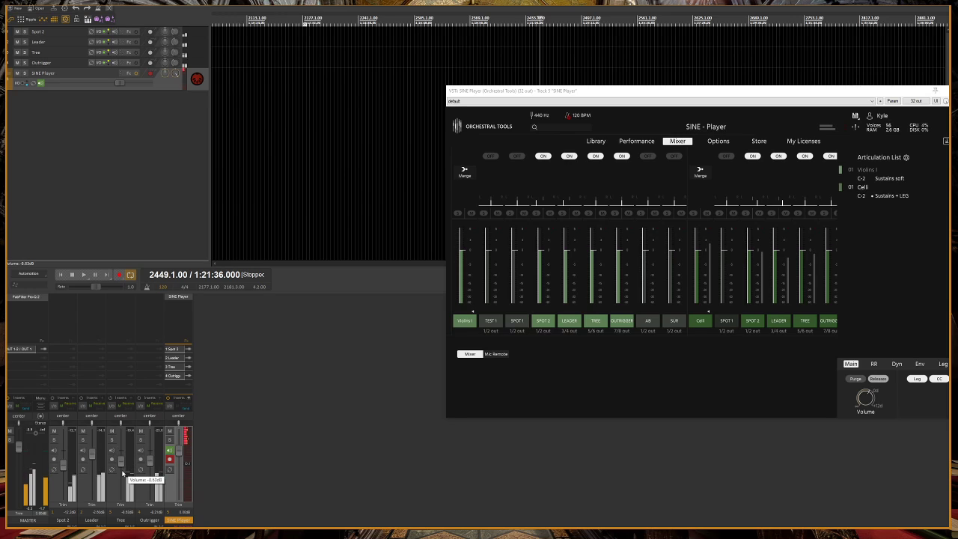
scroll(123, 473, down, 3)
scroll(123, 473, up, 3)
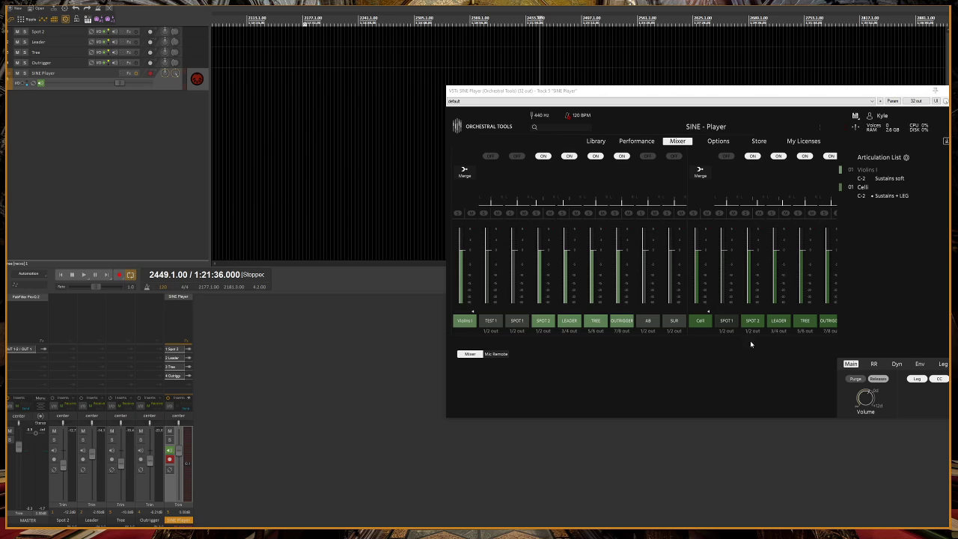
Step: Lower the Spot 2, Leader, Outrigger and Tree levels in the Celli channels of SINE Player, reducing Leader the least
drag(604, 341, 690, 351)
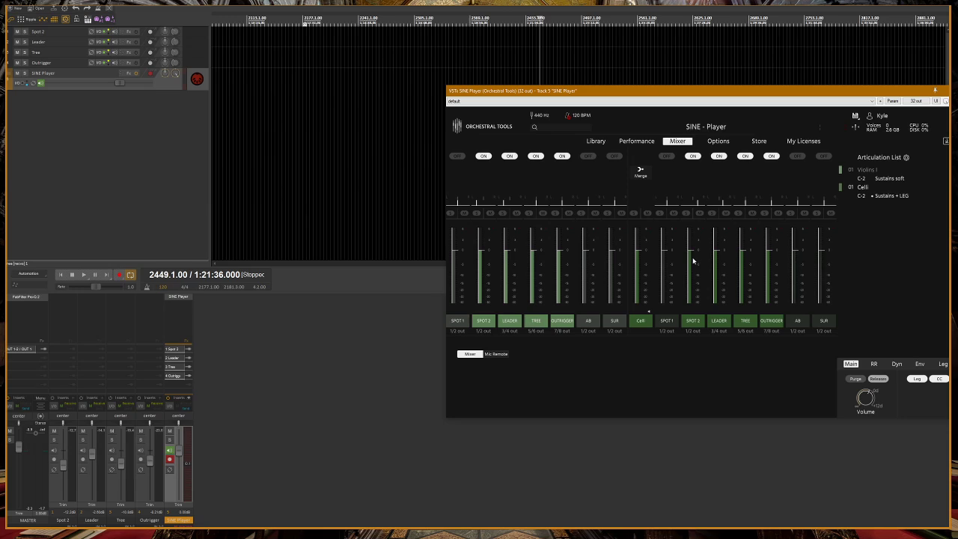
drag(693, 260, 694, 271)
drag(713, 255, 721, 260)
drag(769, 253, 774, 272)
drag(742, 252, 753, 275)
Step: Add a new track below SINE Player and send it SINE Player's audio from stereo source 9/10
click(41, 128)
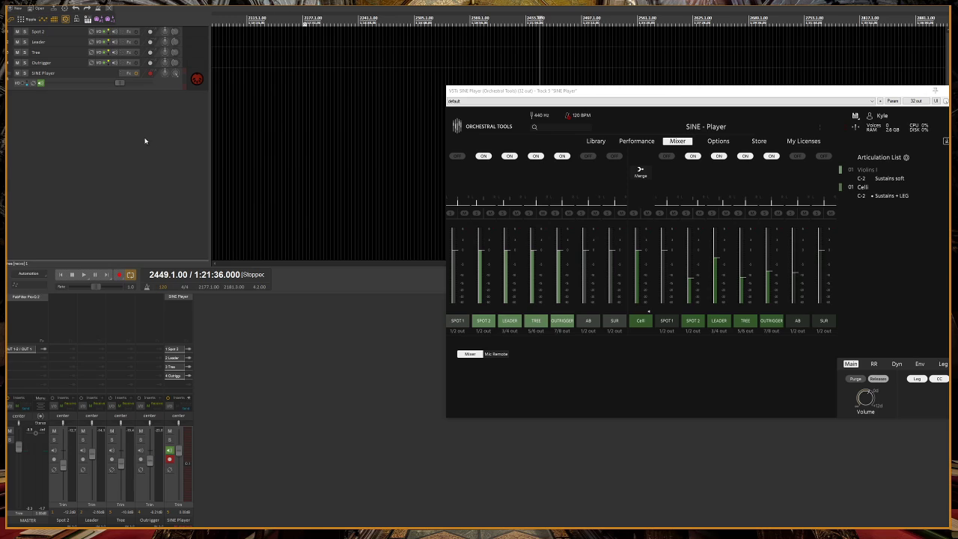
double_click(94, 133)
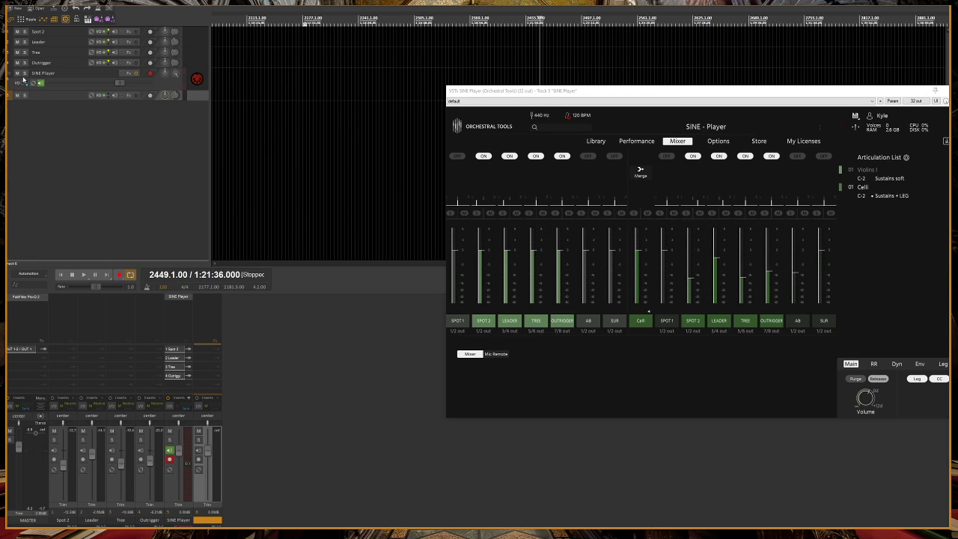
drag(21, 83, 58, 99)
click(77, 139)
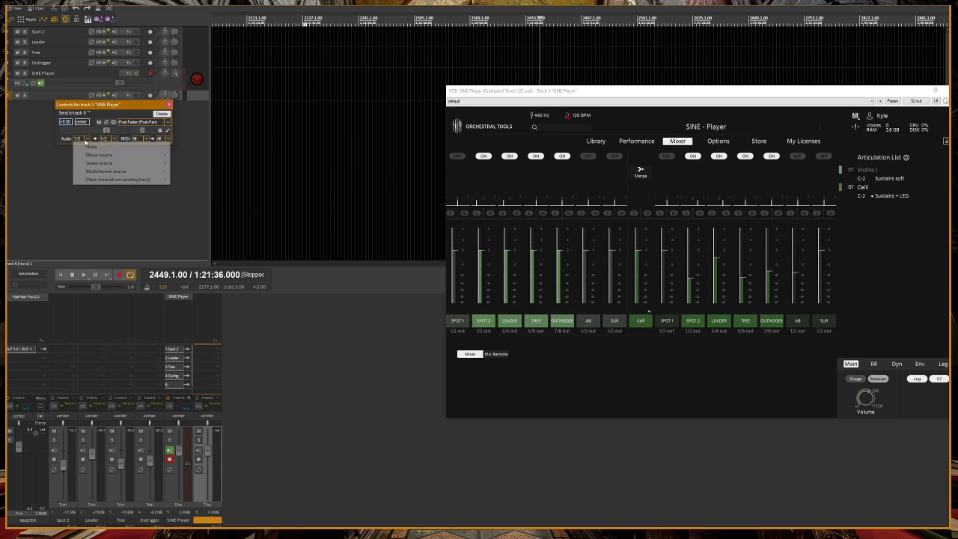
mouse_move(120, 162)
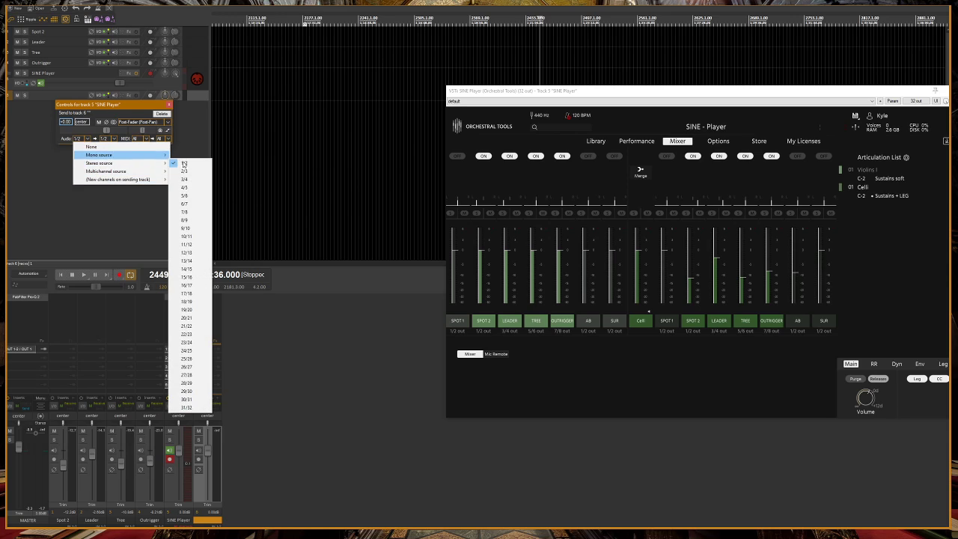
click(187, 228)
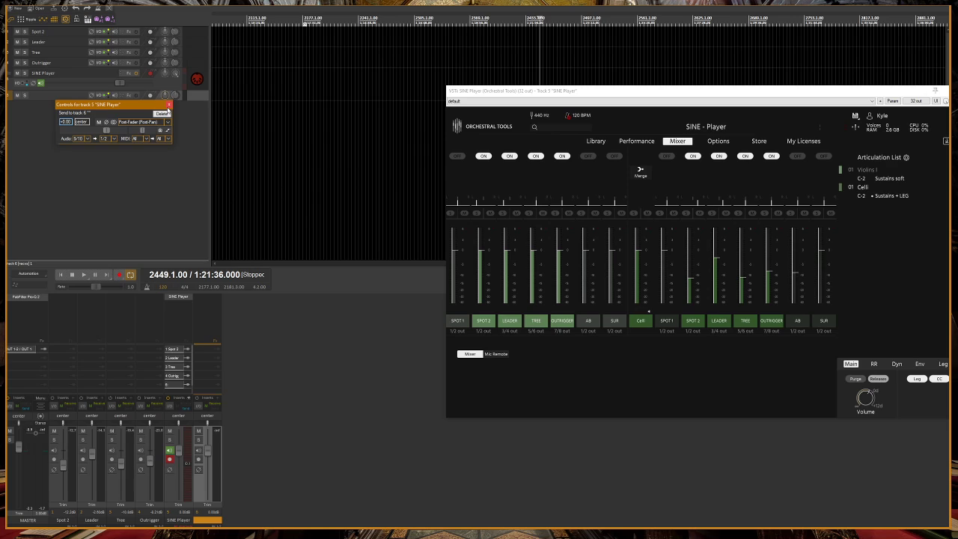
click(140, 139)
click(144, 146)
Step: Route the Celli Spot 2, Leader, Tree and Outrigger microphones to output 9/10
click(693, 331)
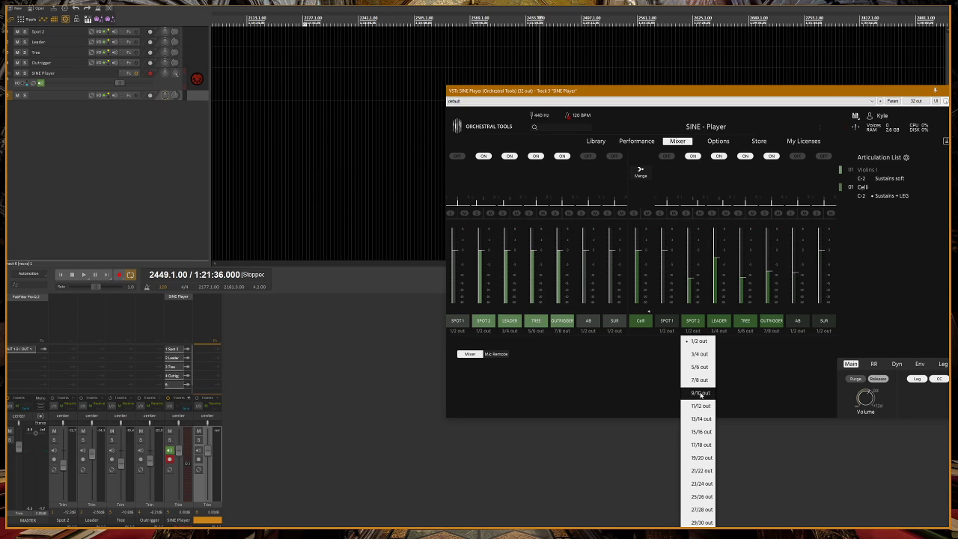
click(701, 393)
click(718, 331)
click(723, 393)
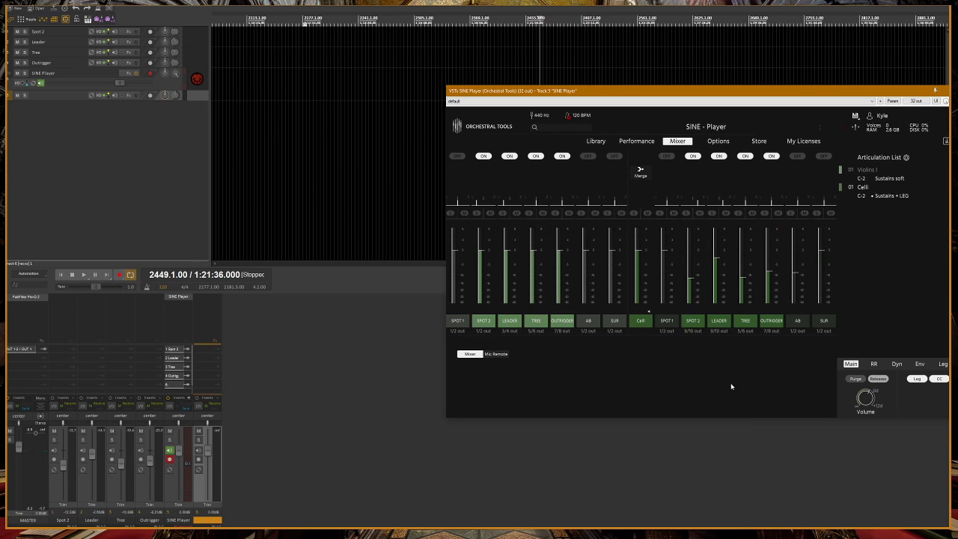
click(741, 331)
click(752, 394)
click(771, 331)
click(776, 394)
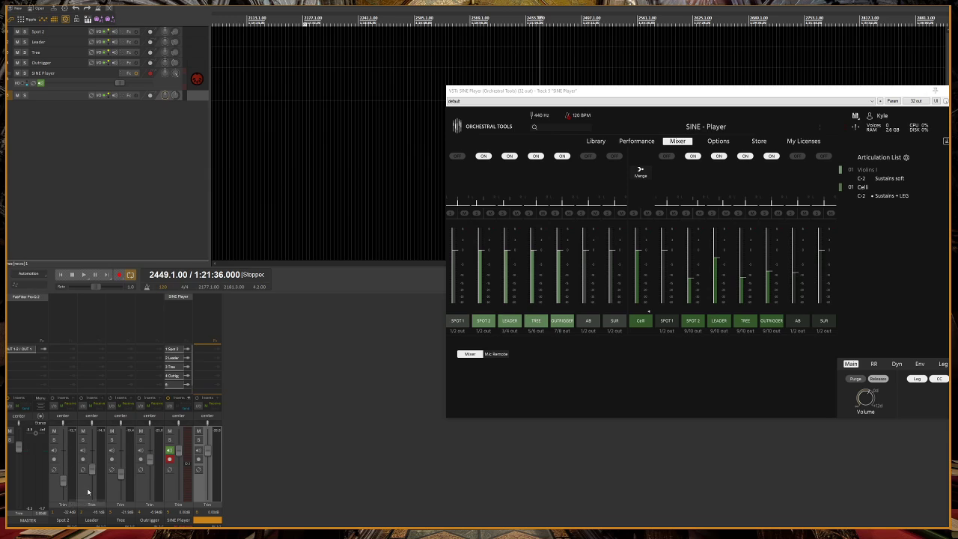
Step: Lower the Violins I Spot 2, Leader, Tree and Outrigger levels to mirror the DAW track balance, keeping Outrigger the loudest
mouse_move(92, 492)
drag(482, 255, 493, 297)
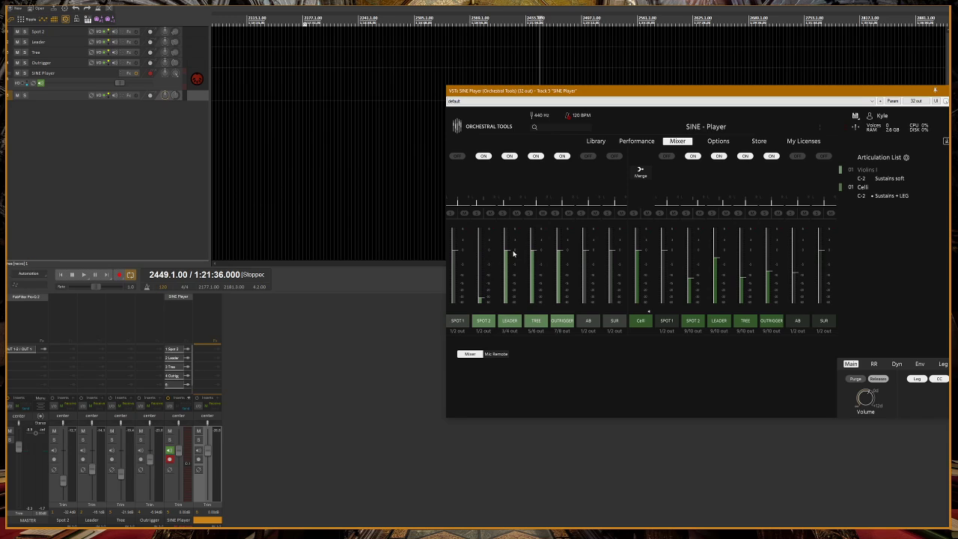
drag(514, 254, 516, 277)
click(511, 326)
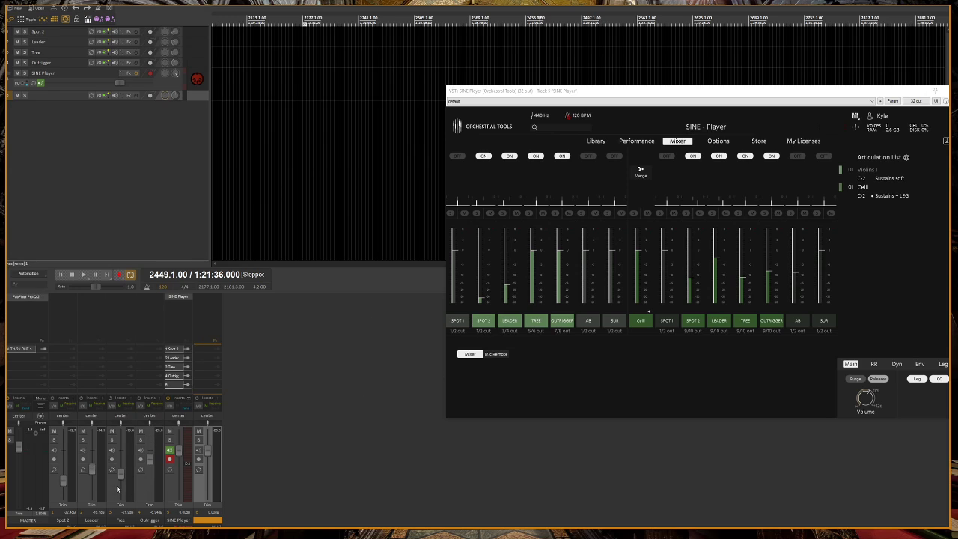
mouse_move(122, 491)
mouse_move(150, 485)
drag(537, 258, 576, 271)
Step: Route the Violins I Spot 2, Leader, Tree and Outrigger microphones to output 9/10
click(484, 330)
click(490, 395)
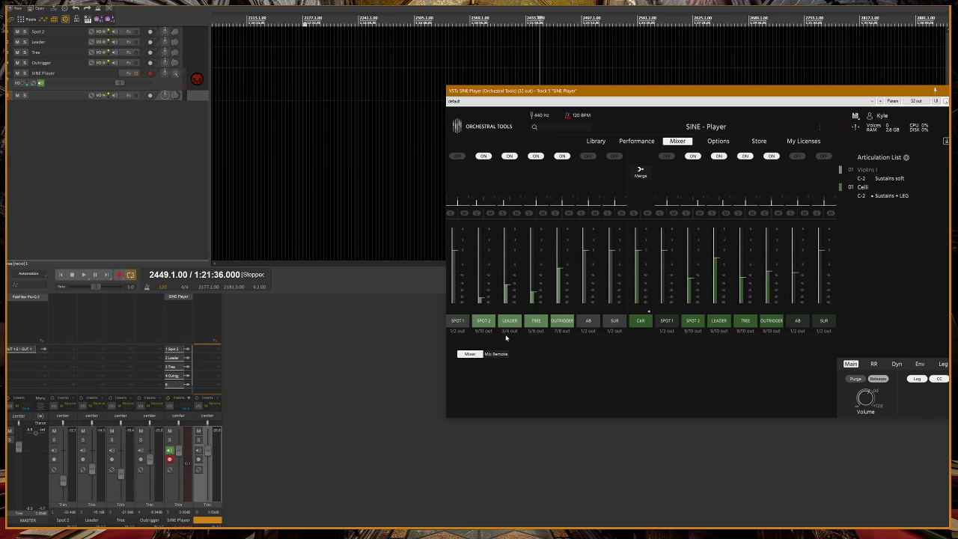
click(509, 332)
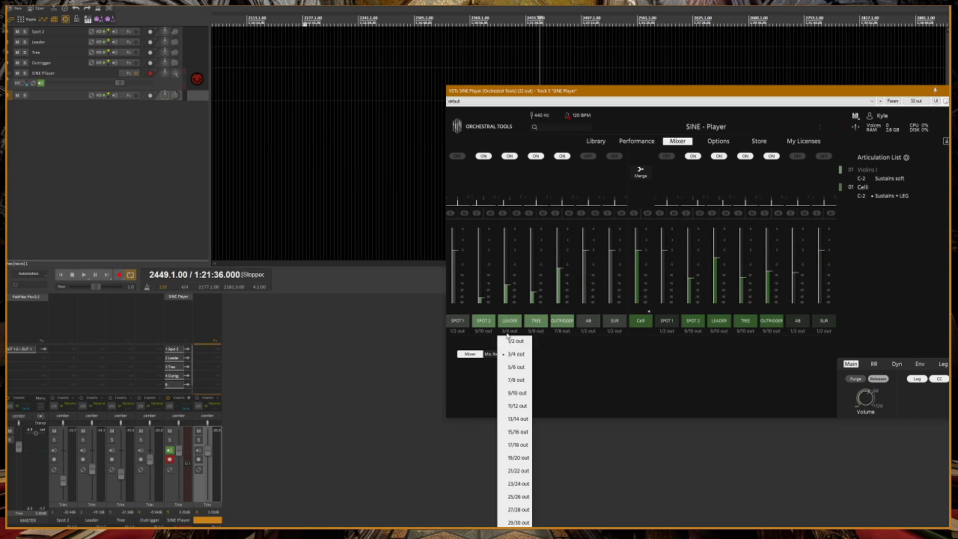
click(518, 394)
click(536, 331)
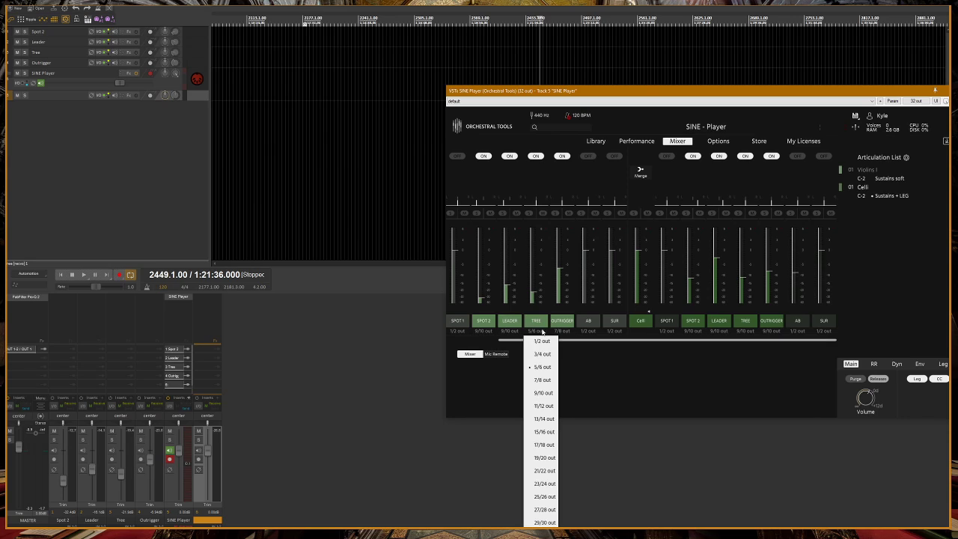
click(549, 395)
click(562, 331)
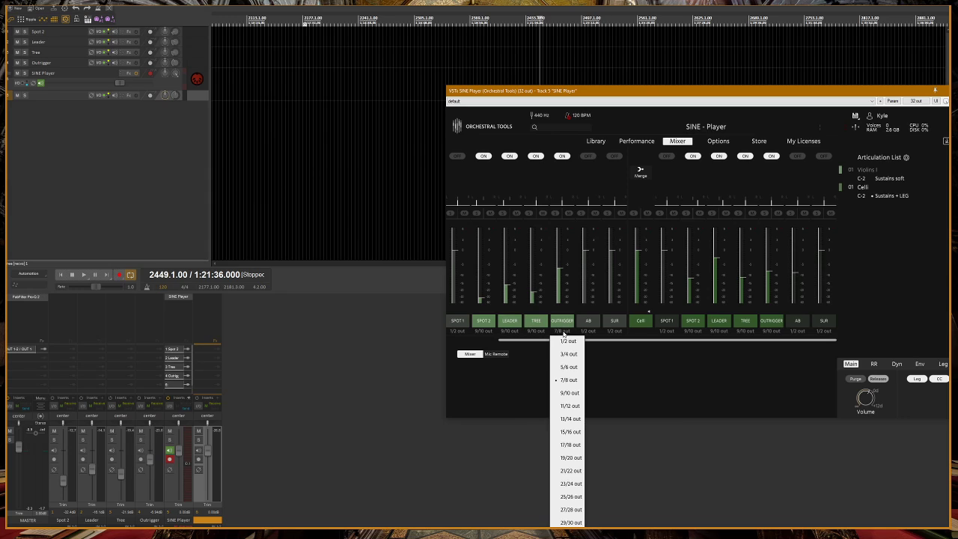
click(571, 396)
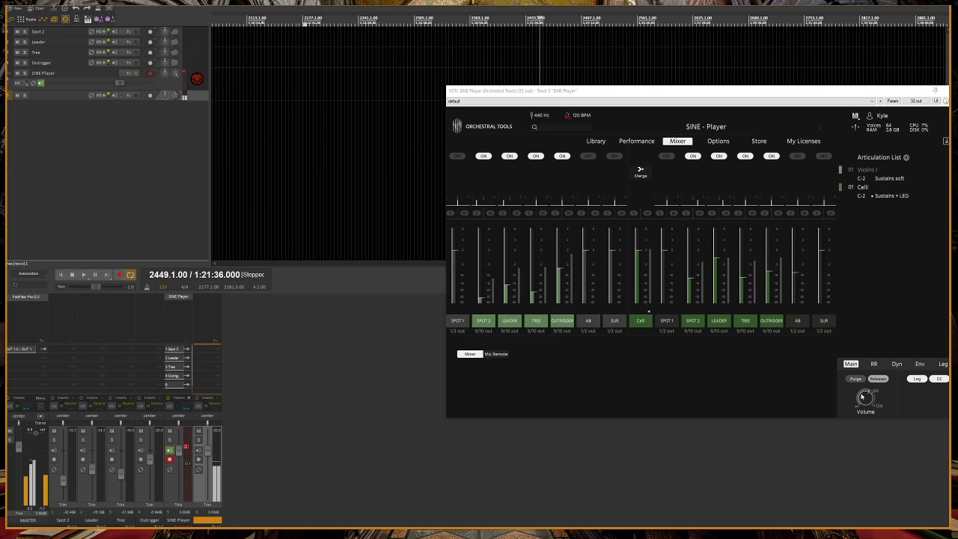
Step: Turn legato off for the Celli Sustains + LEG articulation and on for Violins I Sustains soft
click(872, 393)
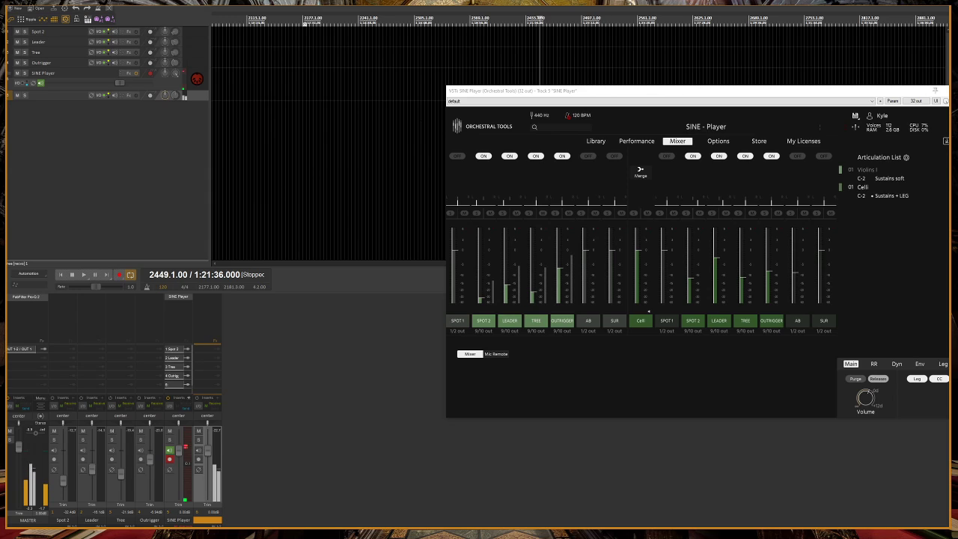
click(877, 199)
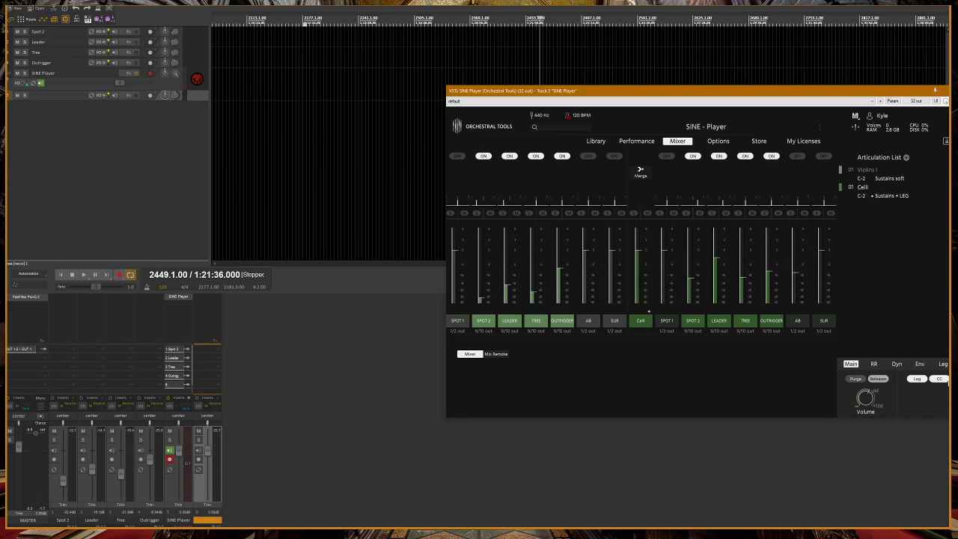
click(944, 364)
click(851, 377)
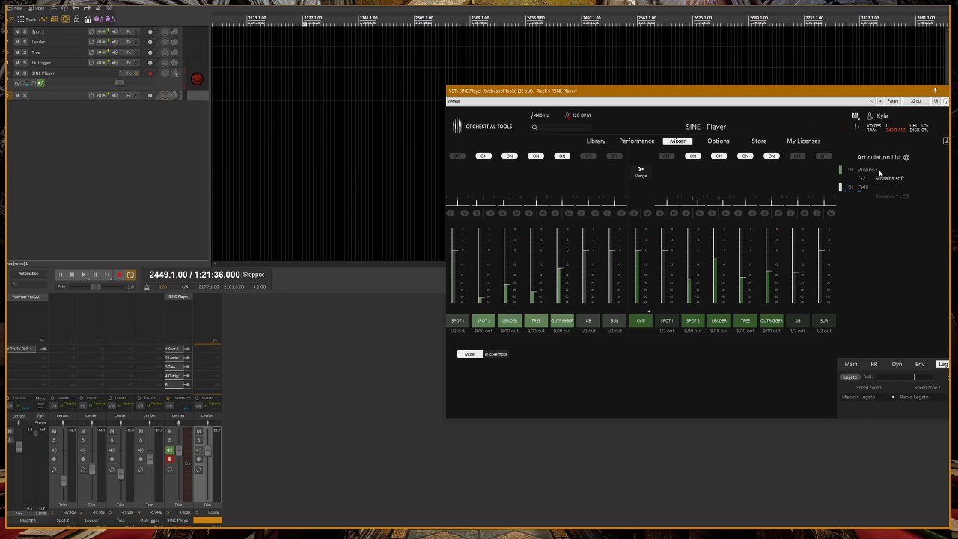
click(852, 378)
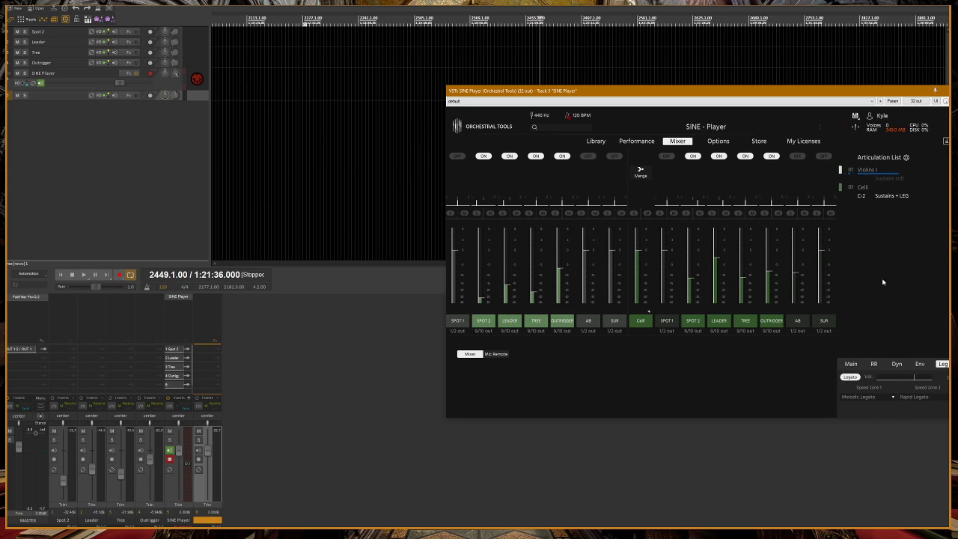
Step: Lengthen the envelope attack of the Celli Sustains + LEG articulation to about 1000 ms
click(879, 196)
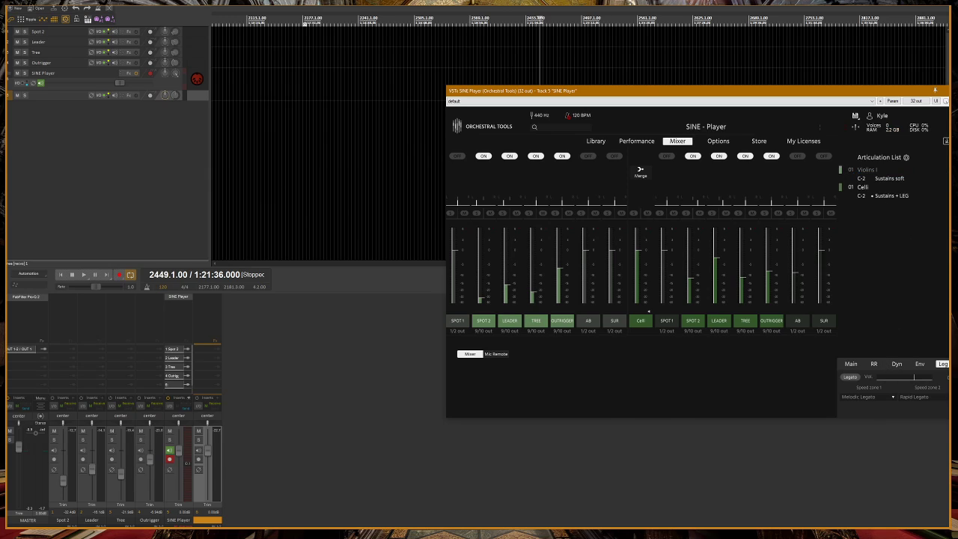
click(873, 363)
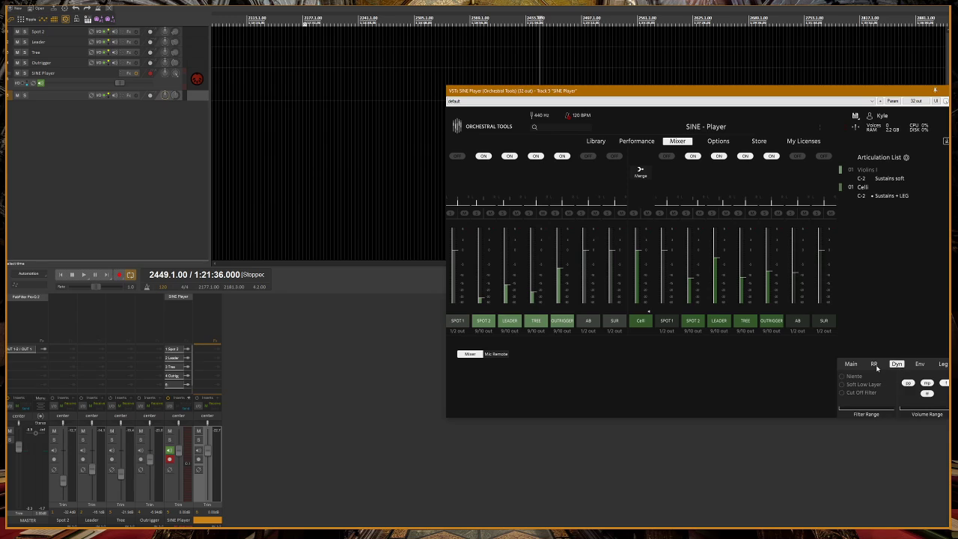
click(852, 364)
click(920, 363)
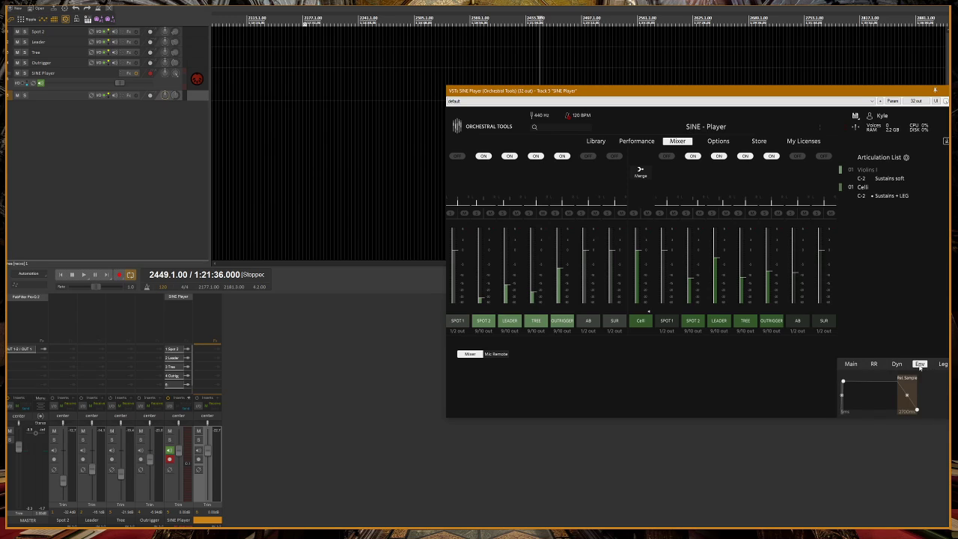
drag(843, 381, 858, 381)
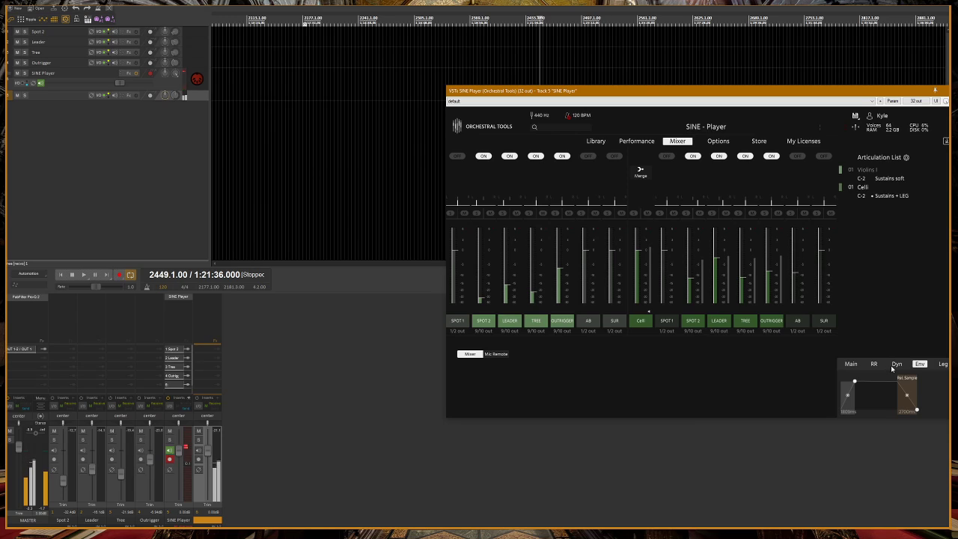
Step: Audition the Violins I Sustains soft articulation and return to Celli Sustains + LEG, comparing their main settings
click(877, 180)
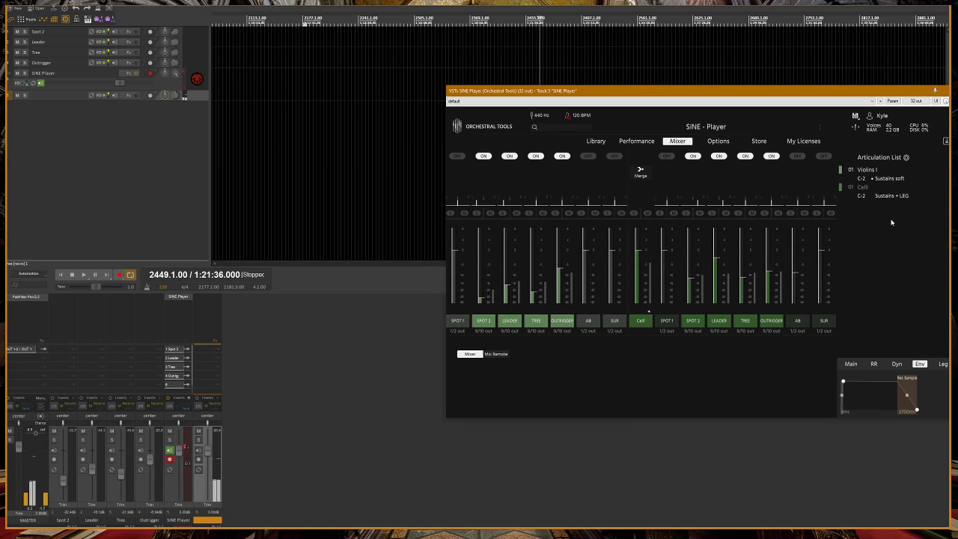
click(853, 364)
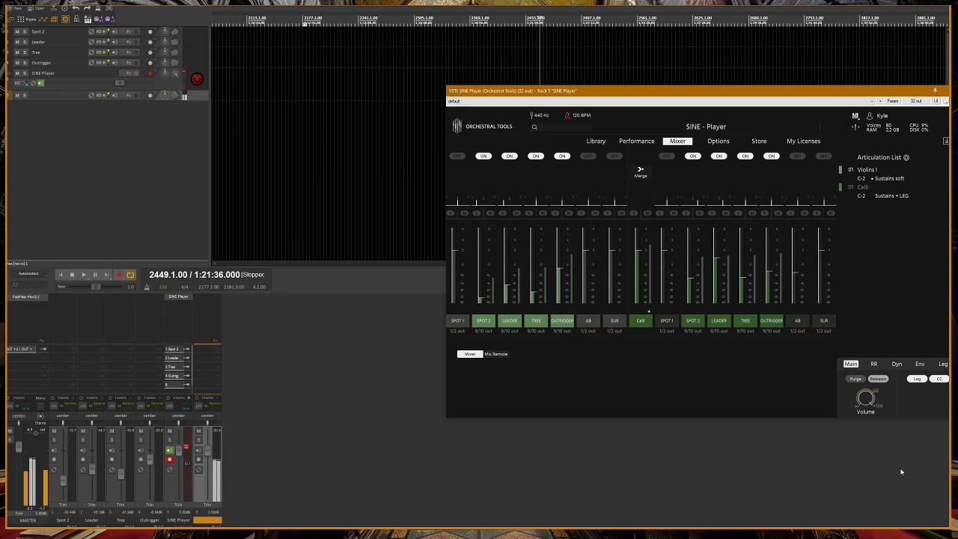
click(888, 196)
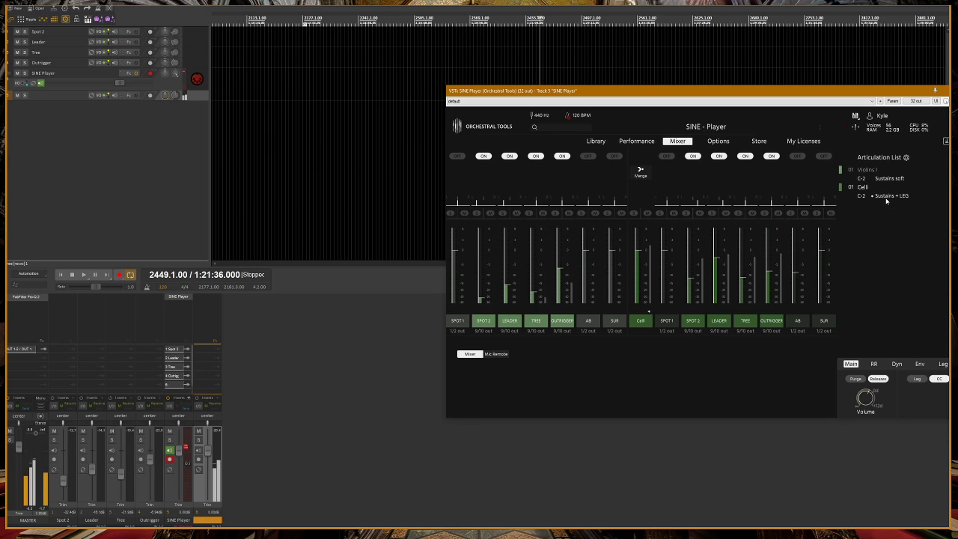